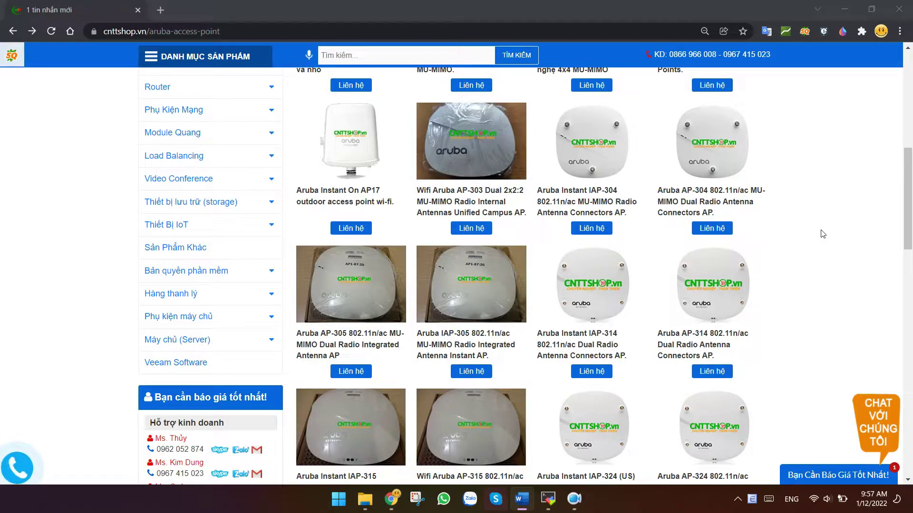
Confirm the SetMeUp-CA:3F:BE network in the Wi-Fi list, then start a new Chrome tab
scroll(823, 233, up, 9)
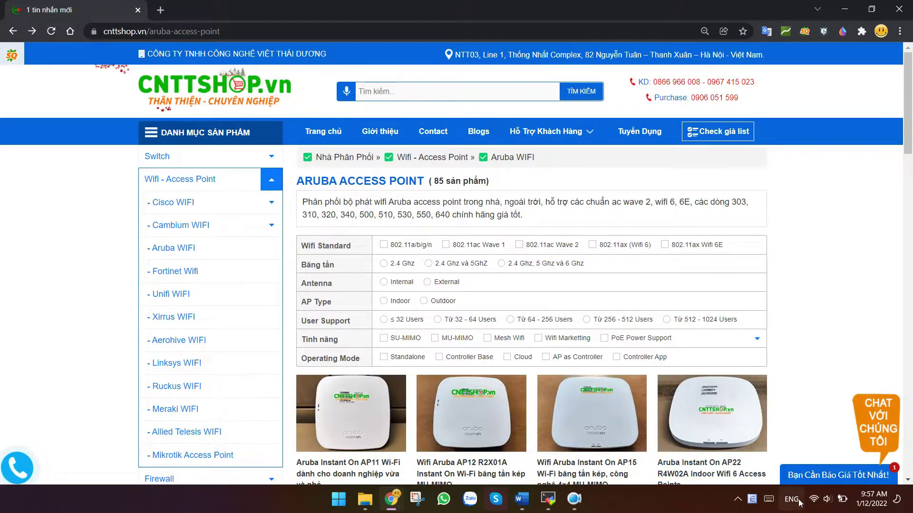
click(814, 499)
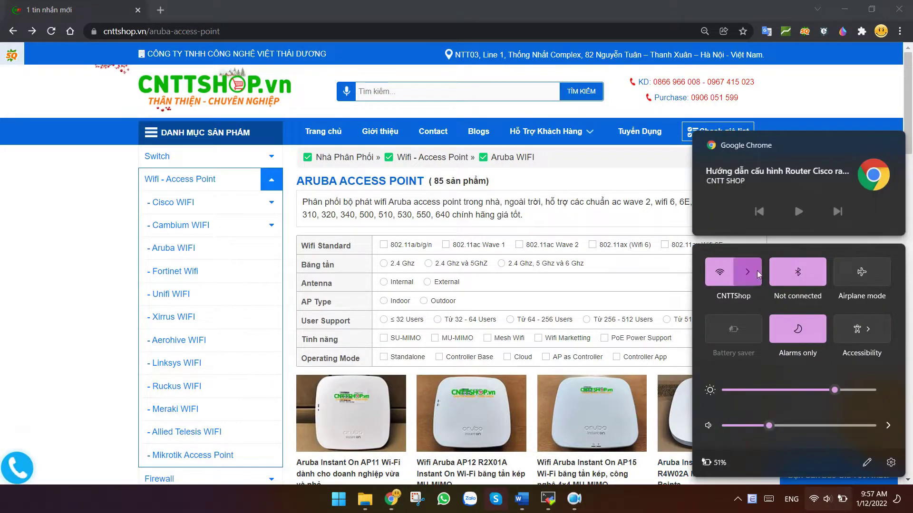
click(757, 270)
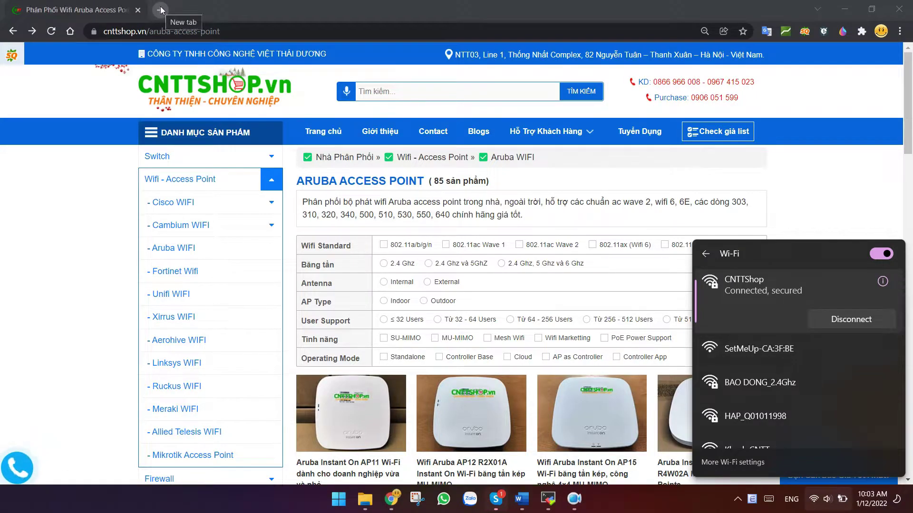
click(160, 9)
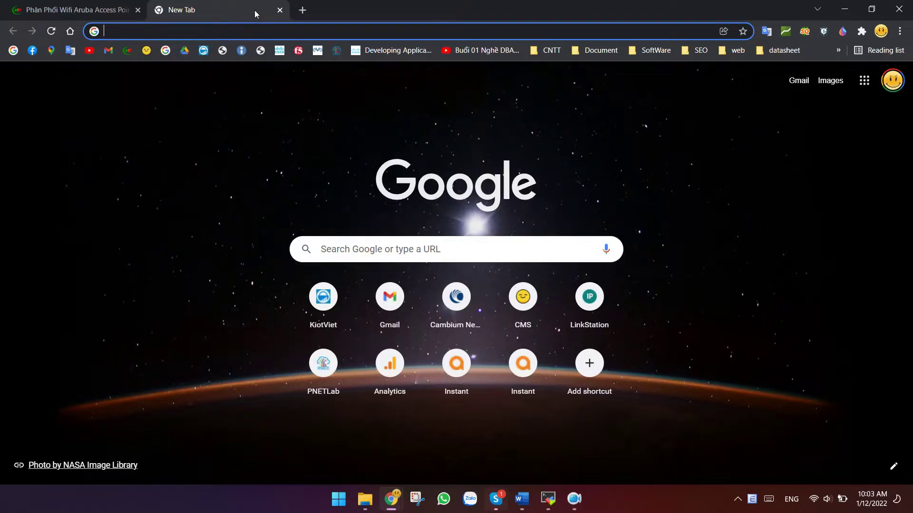
Load 10.10.10.89:4343 past the certificate warning, then show the Wi-Fi network list
text(10.10.10.89:4343)
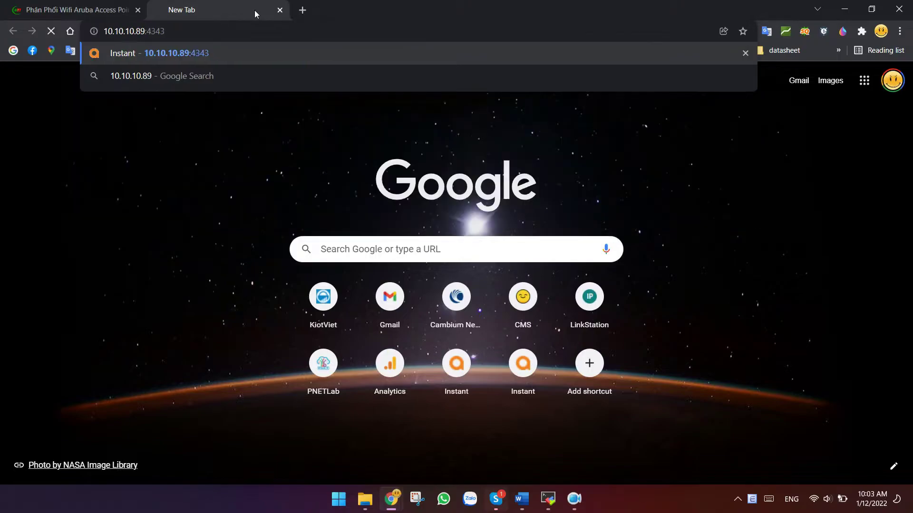
key(Return)
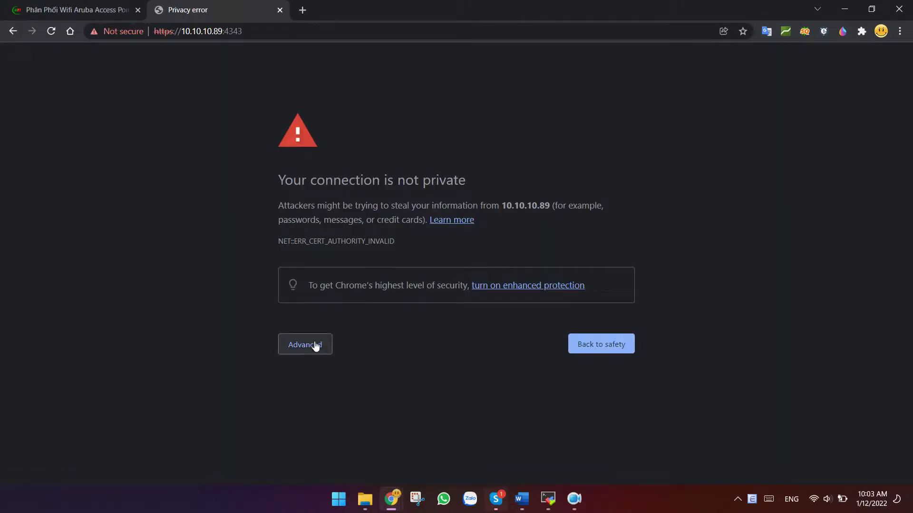
click(306, 345)
click(380, 436)
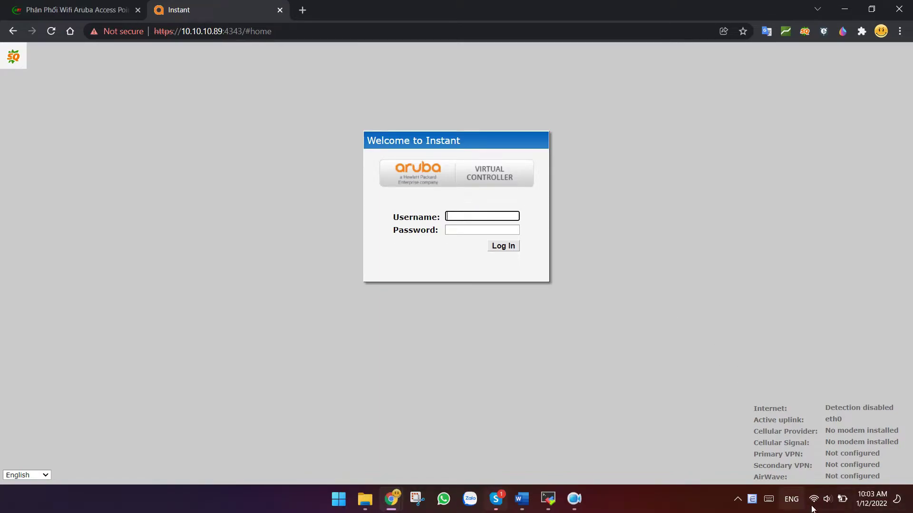
click(827, 500)
click(752, 272)
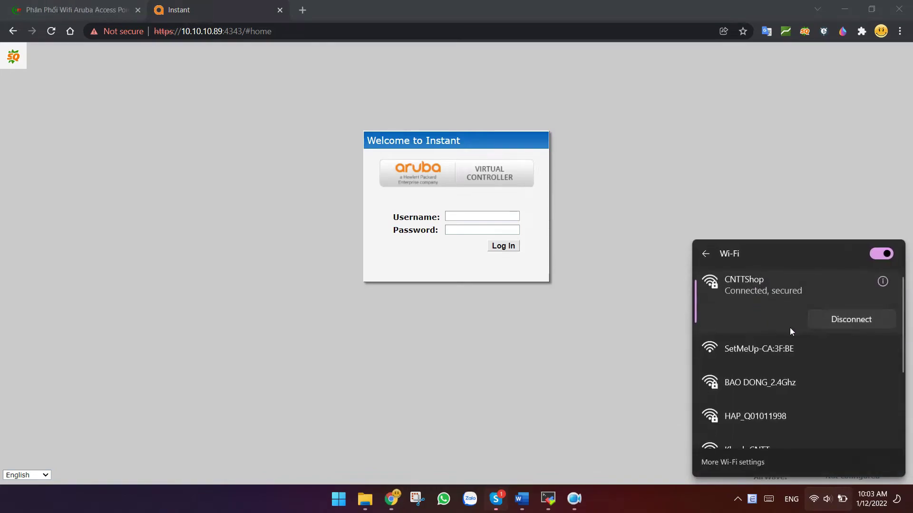
Join SetMeUp-CA:3F:BE and try setmeup.arubanetworks.com:4343 past its certificate warning
click(784, 354)
click(849, 401)
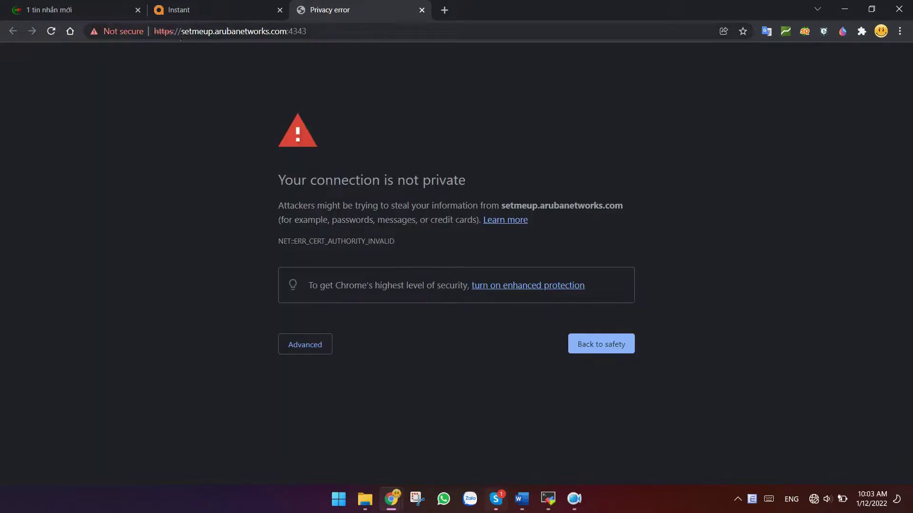
drag(181, 32, 342, 41)
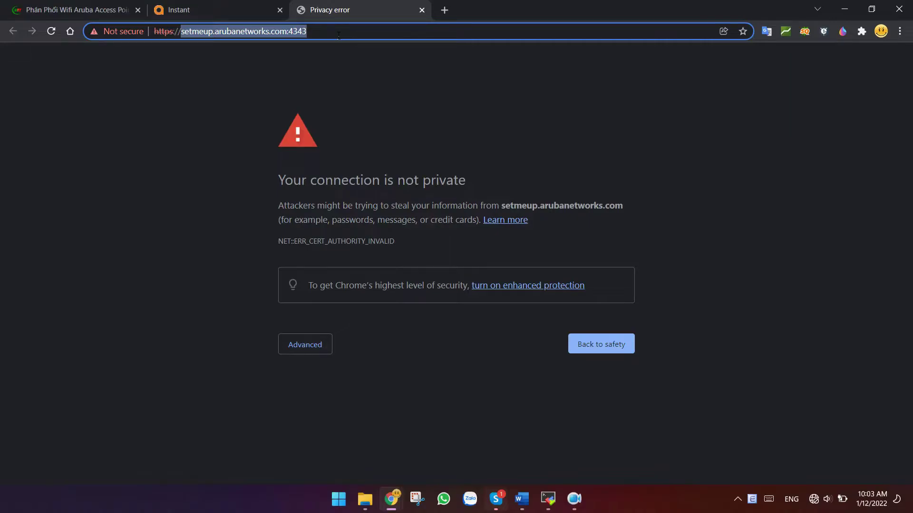
click(304, 344)
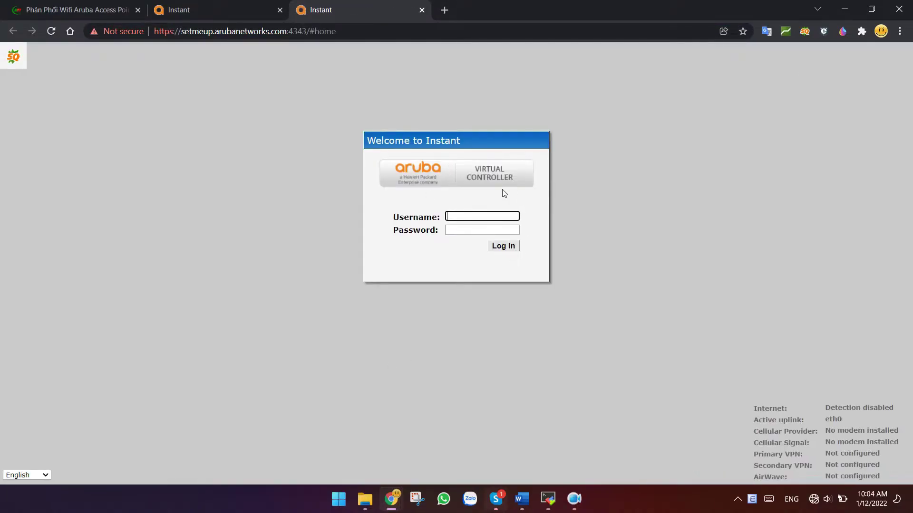
Reconnect the PC's Wi-Fi to the CNTTShop network
click(814, 499)
click(751, 268)
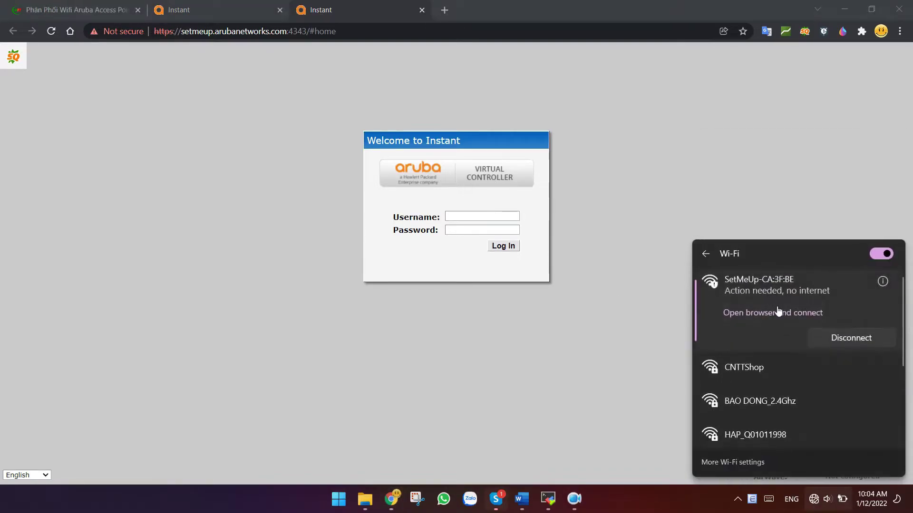
click(765, 371)
click(846, 373)
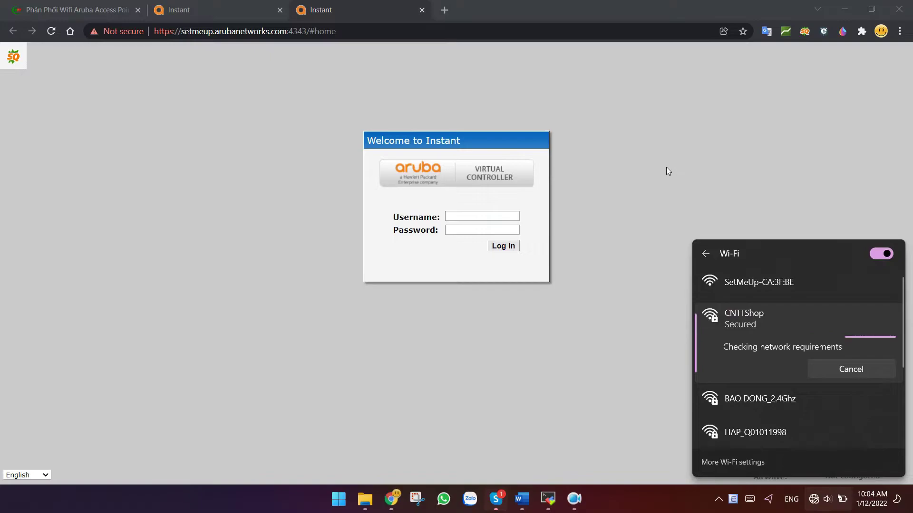
Close the setmeup tab and fill in the administrator login on the 10.10.10.89 page
click(607, 126)
middle_click(306, 4)
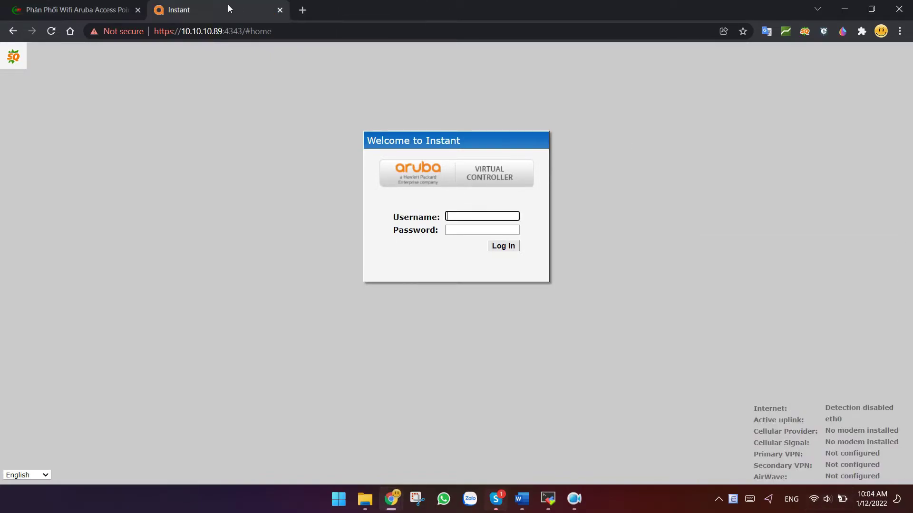
click(487, 221)
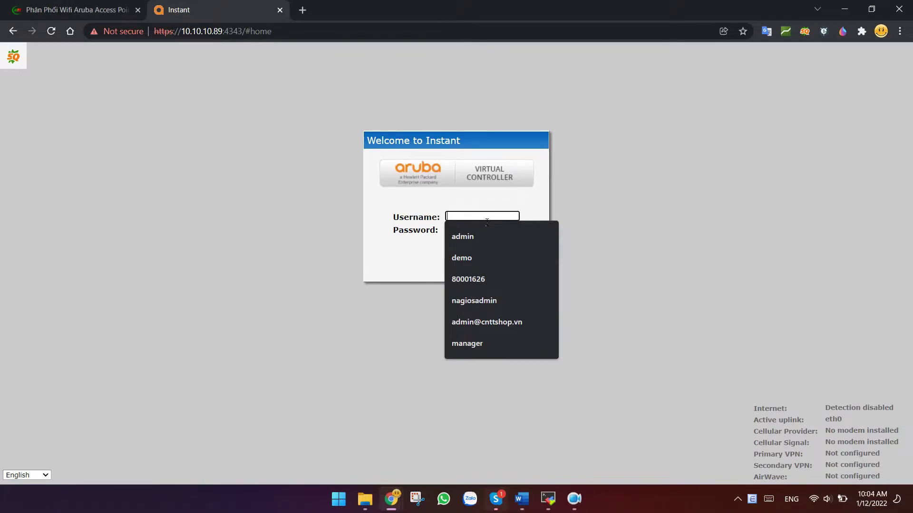
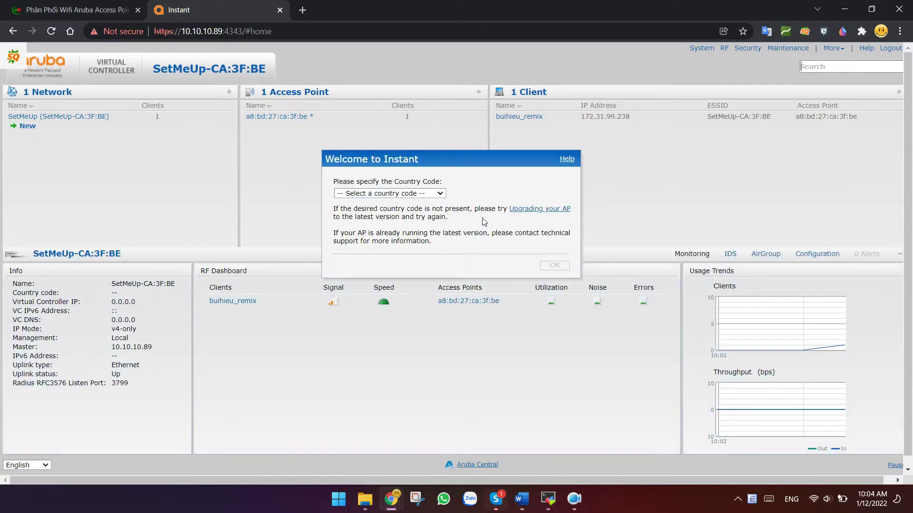
Set the country code to VN - Vietnam and confirm it
click(438, 194)
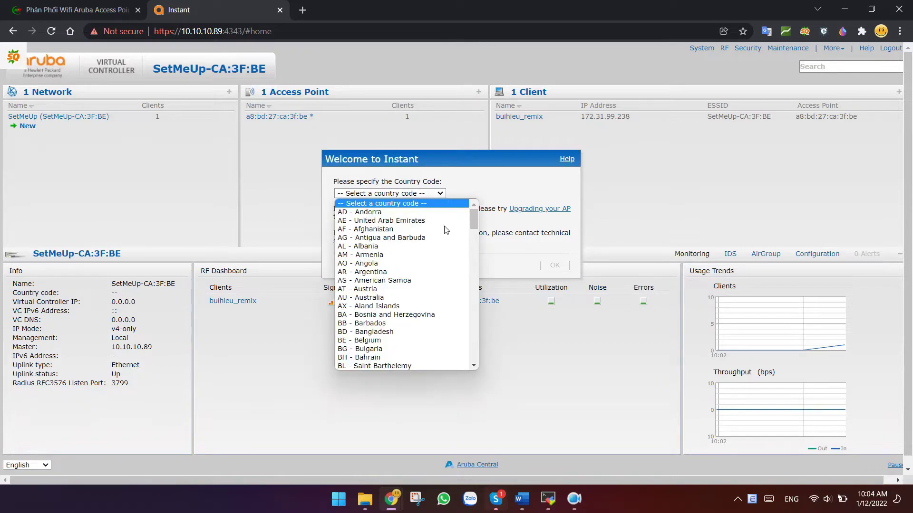
scroll(412, 330, down, 20)
scroll(411, 330, down, 4)
click(410, 320)
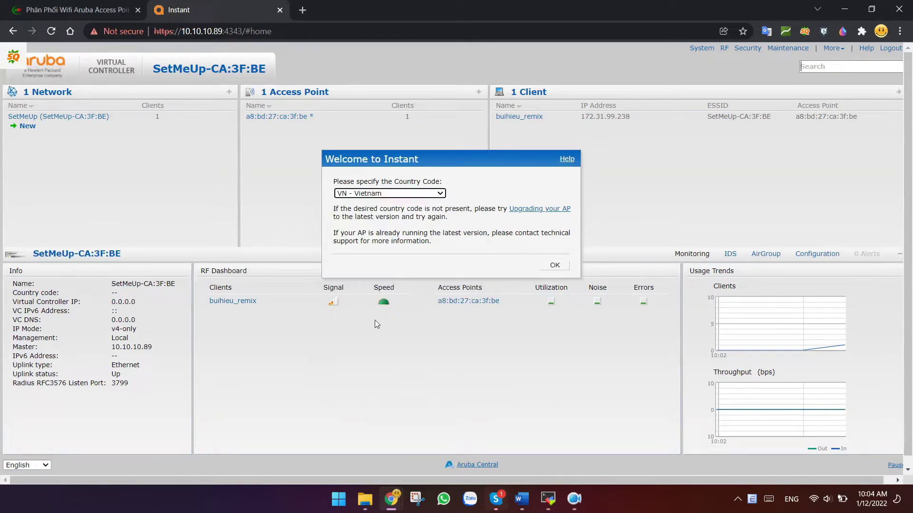
click(544, 267)
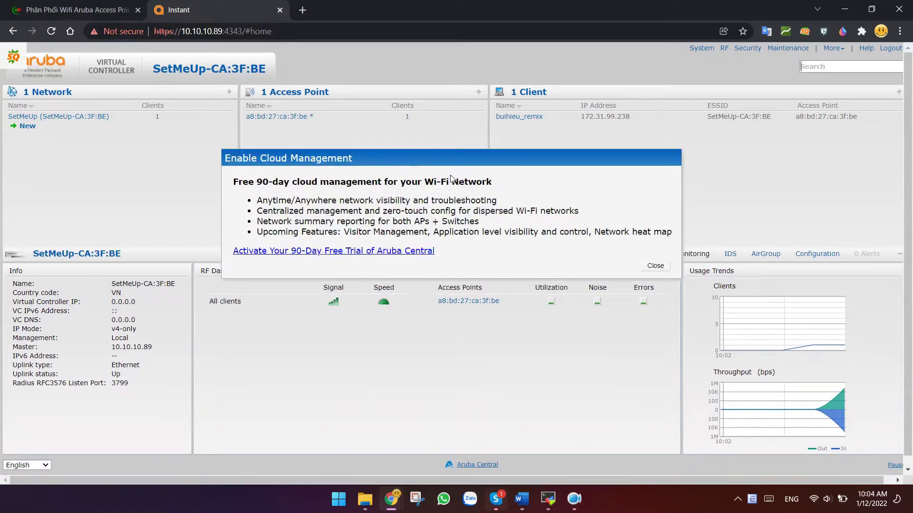
Dismiss the Enable Cloud Management offer and return to the browser window
click(655, 266)
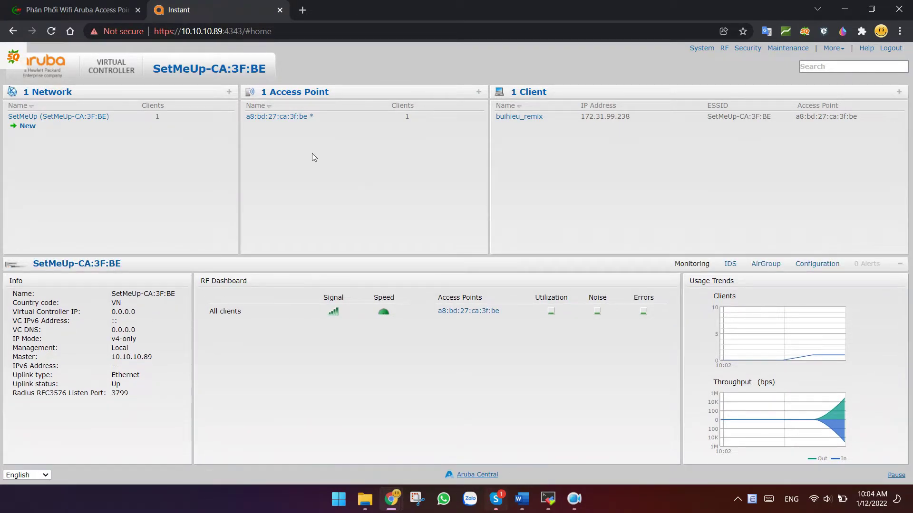
key(alt+Tab)
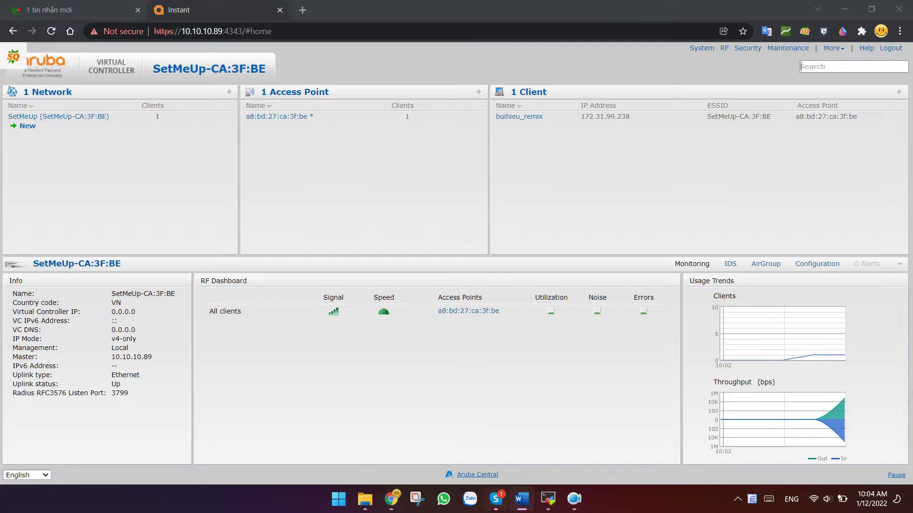
click(99, 122)
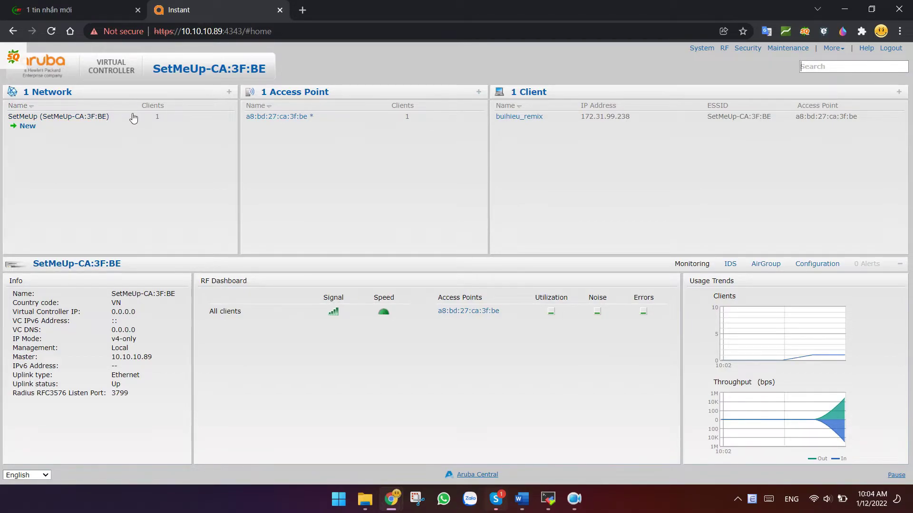
Start a new WLAN and name it Test
click(26, 128)
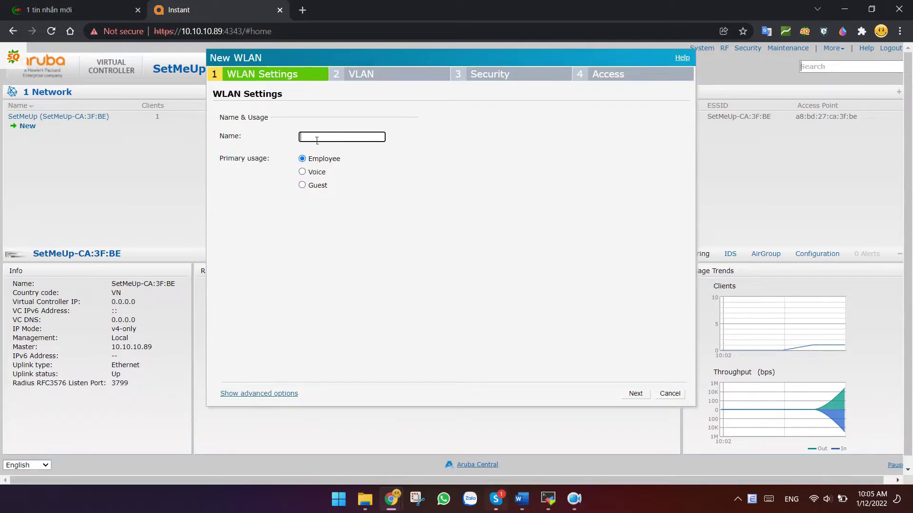
text(sst)
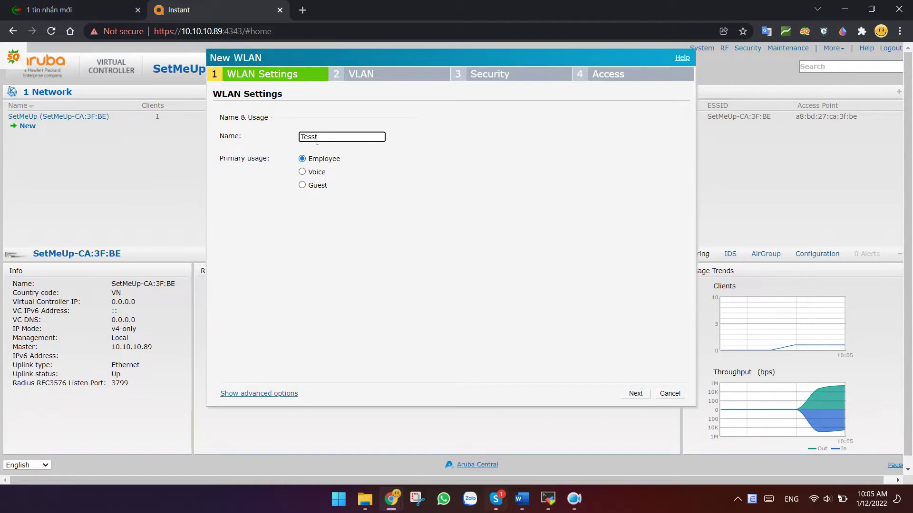
key(BackSpace)
click(254, 164)
Set the Test WLAN's primary usage to Employee after briefly trying Guest
click(302, 186)
click(637, 394)
click(637, 394)
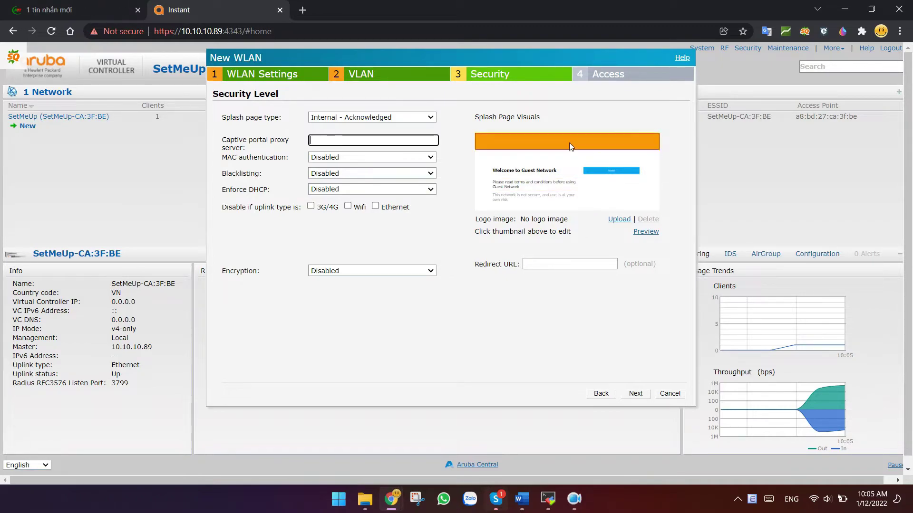
click(602, 394)
click(602, 394)
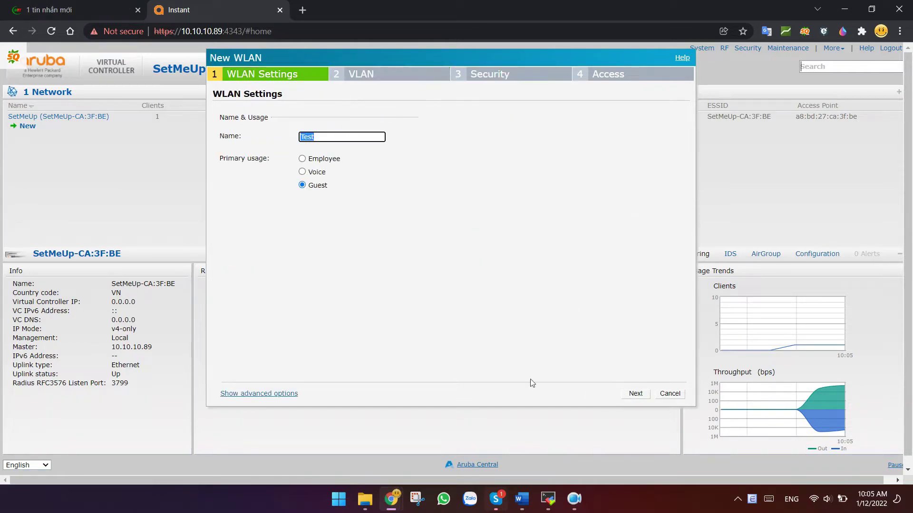
click(302, 159)
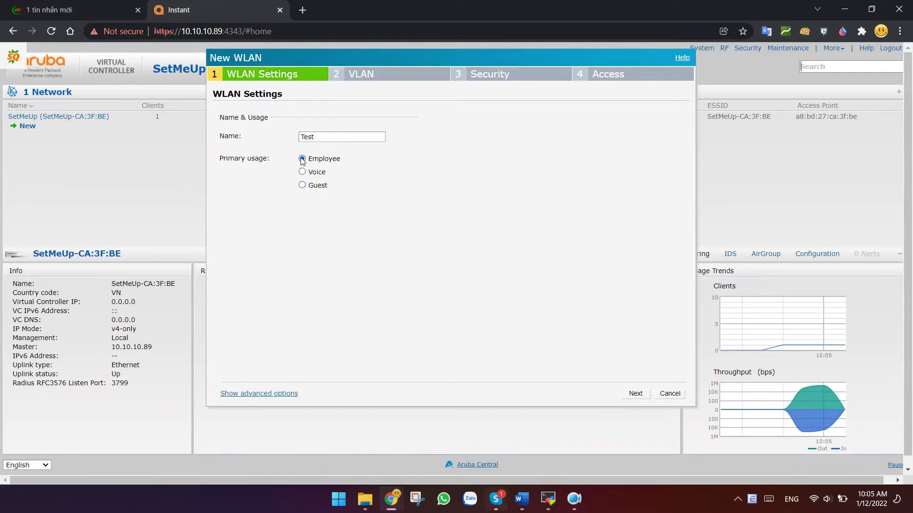
Review advanced options, leaving bandwidth limits and SSID hiding at defaults, then proceed to VLAN
click(261, 394)
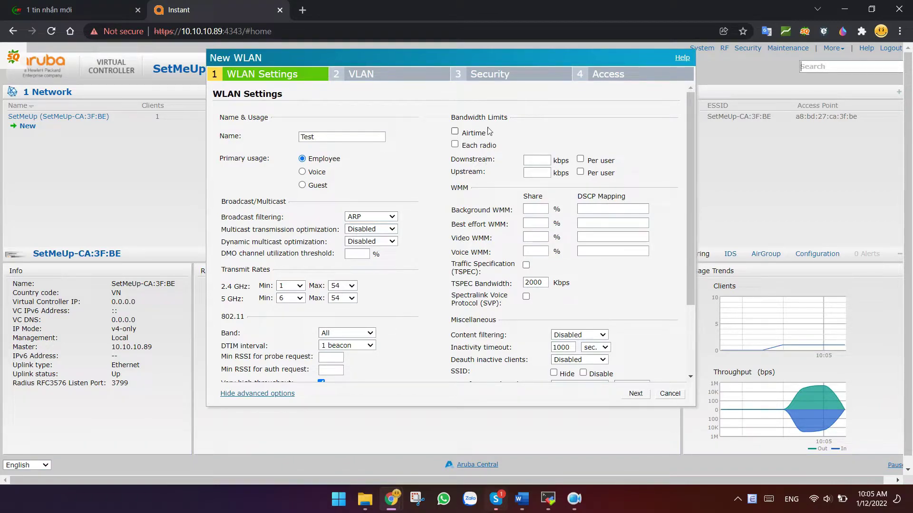
click(540, 164)
click(542, 175)
scroll(469, 259, down, 3)
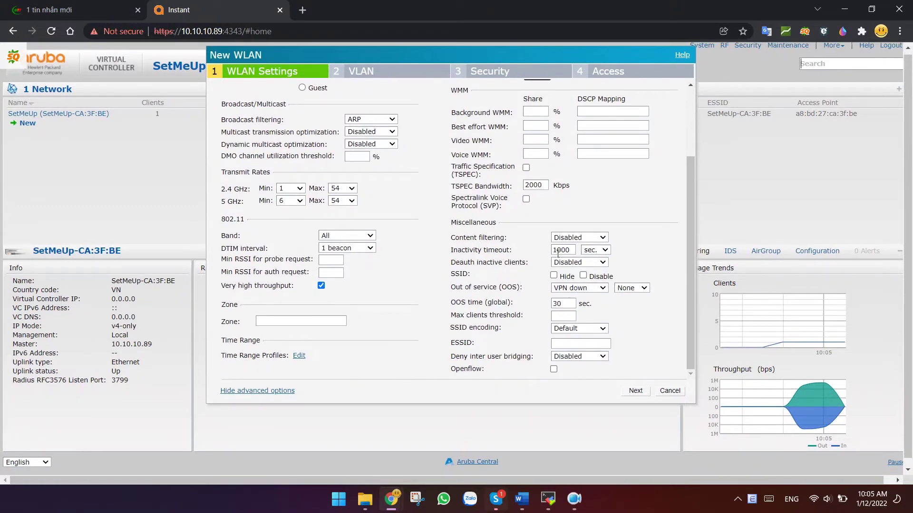
scroll(557, 260, down, 1)
click(553, 268)
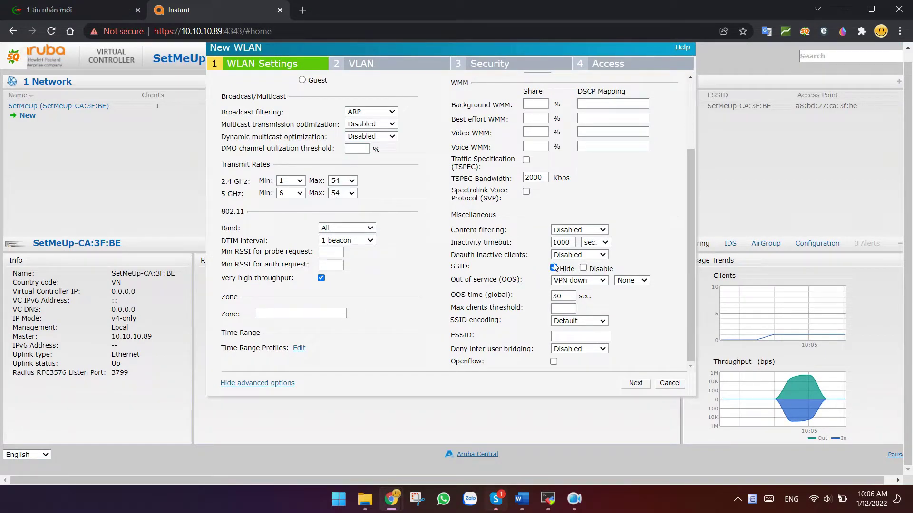
click(554, 268)
click(242, 383)
click(632, 385)
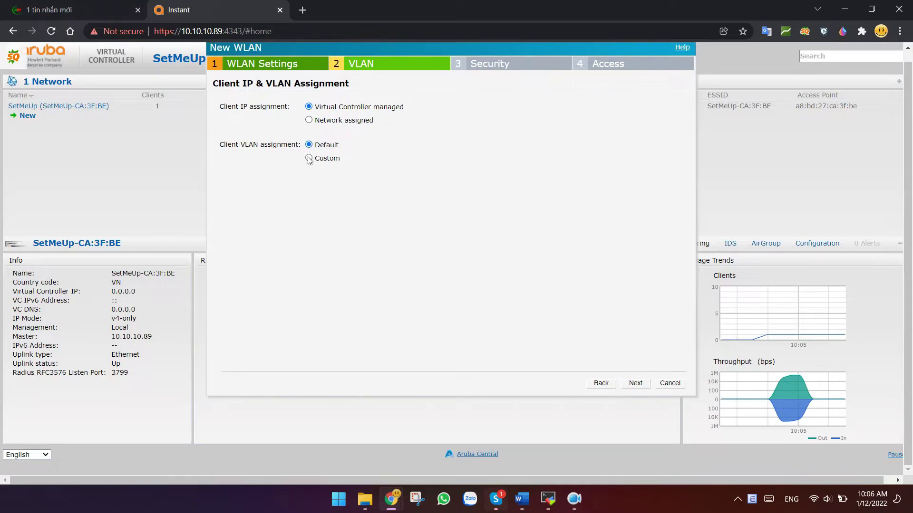
Try a custom new DHCP scope, then cancel the DHCP Servers dialog
click(309, 158)
click(365, 160)
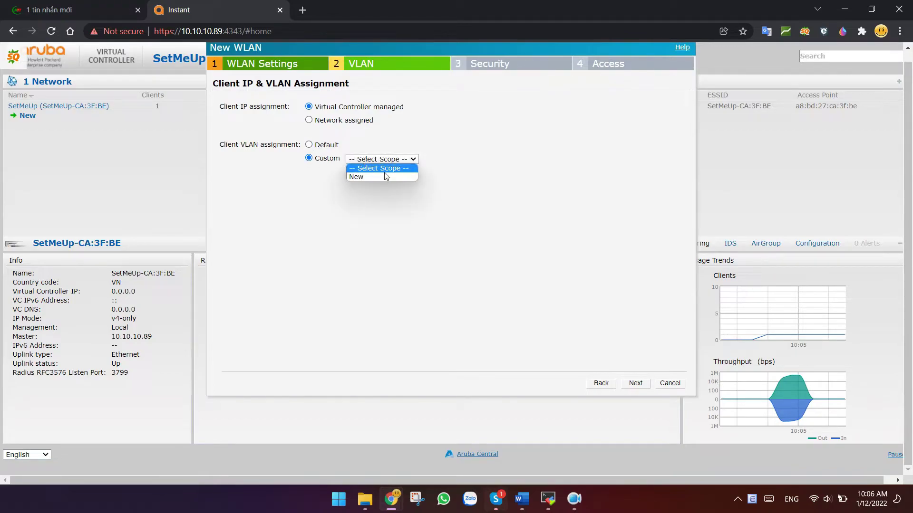
click(373, 177)
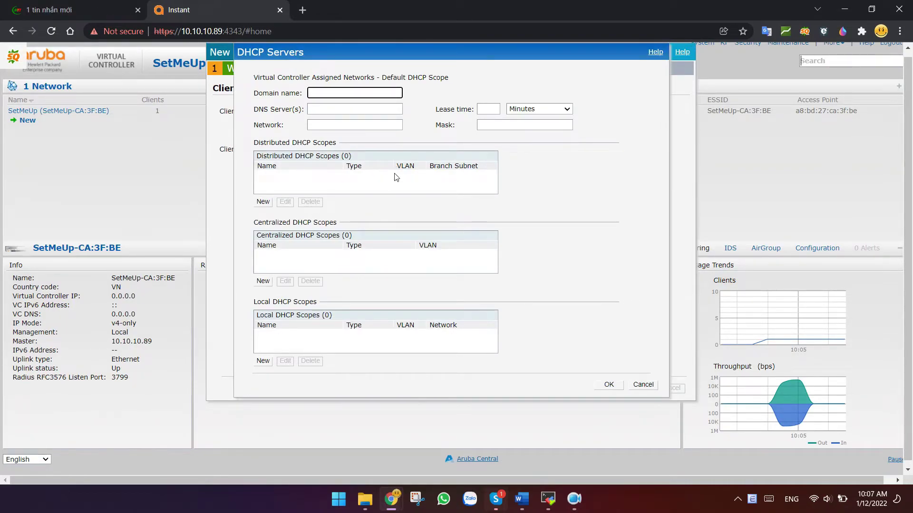
click(371, 156)
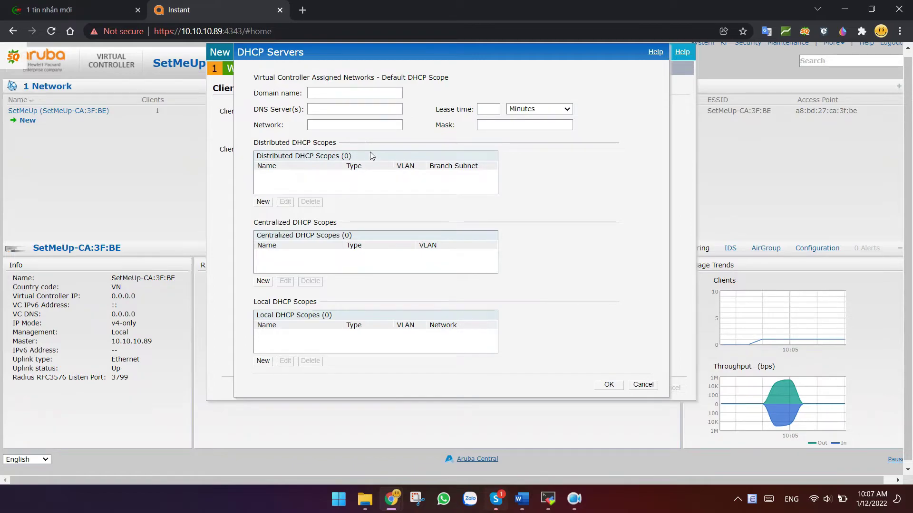
click(643, 385)
Set client IP assignment to Network assigned with the Default VLAN, then proceed to Security
click(309, 125)
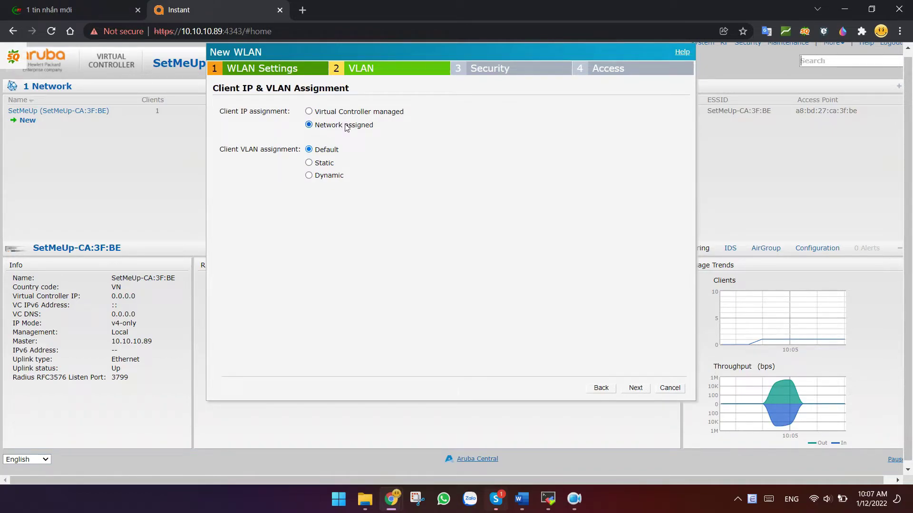
click(309, 163)
drag(317, 195, 295, 199)
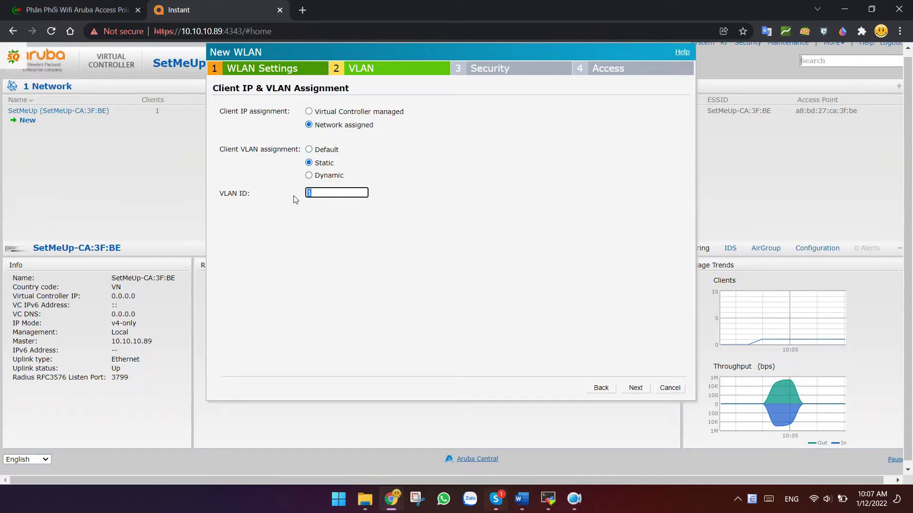
click(328, 192)
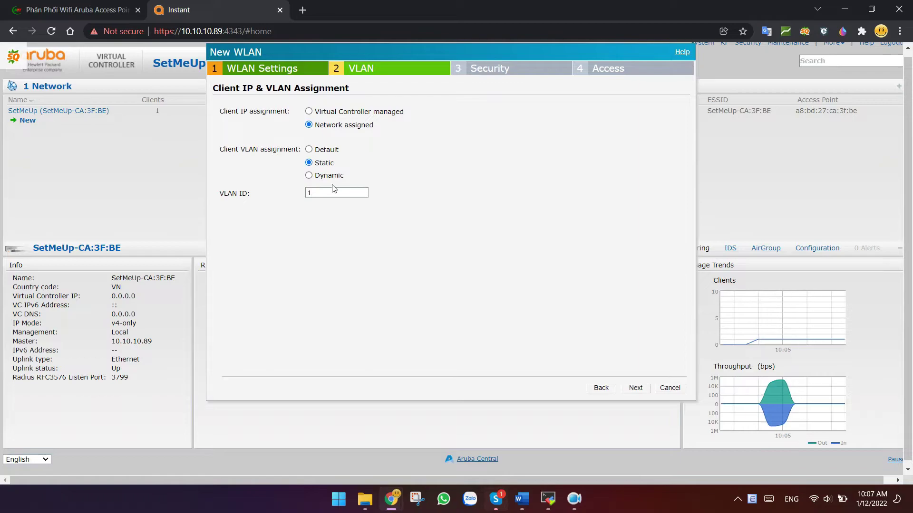
drag(333, 193, 292, 201)
click(344, 196)
click(309, 149)
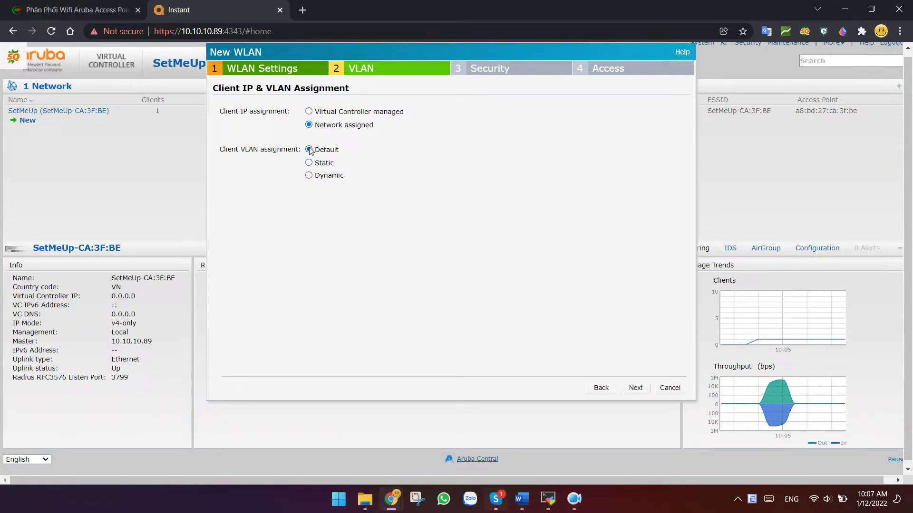
click(636, 388)
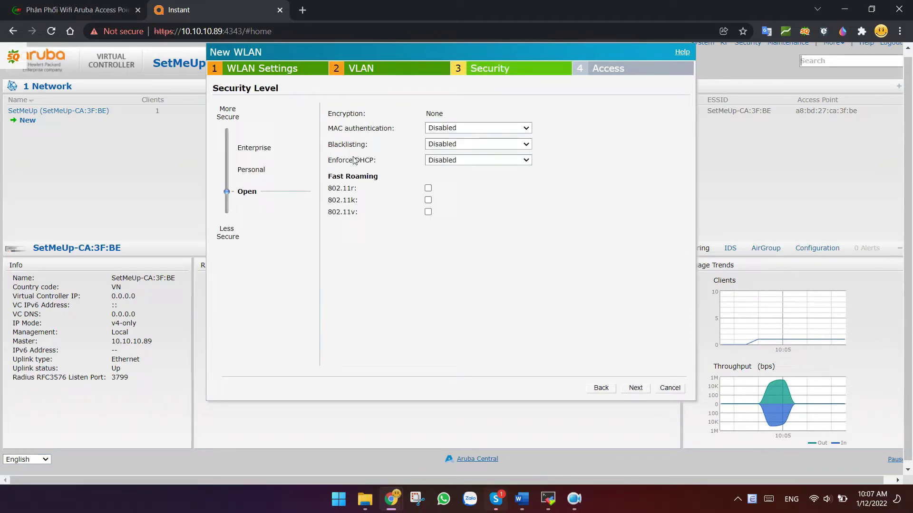
Secure the WLAN with WPA-2 Personal, enter and retype the passphrase, then proceed
click(251, 169)
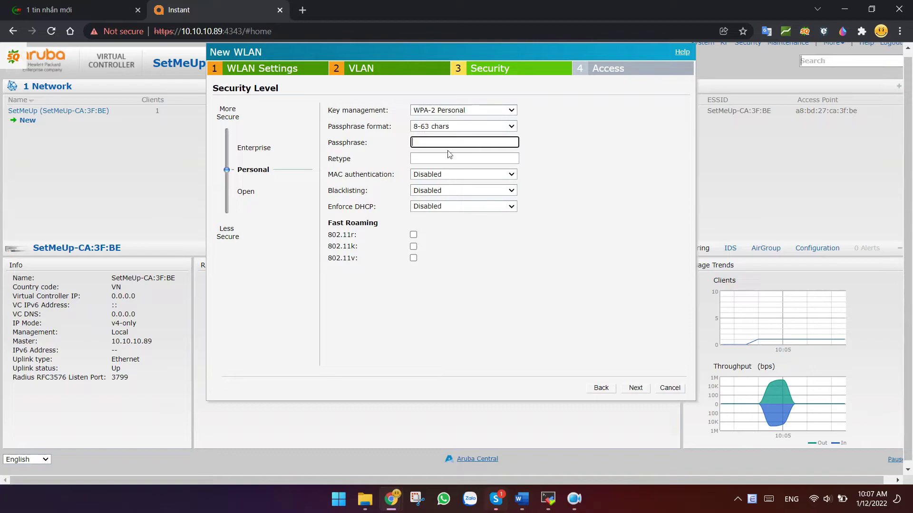
text(•••••••••)
key(Tab)
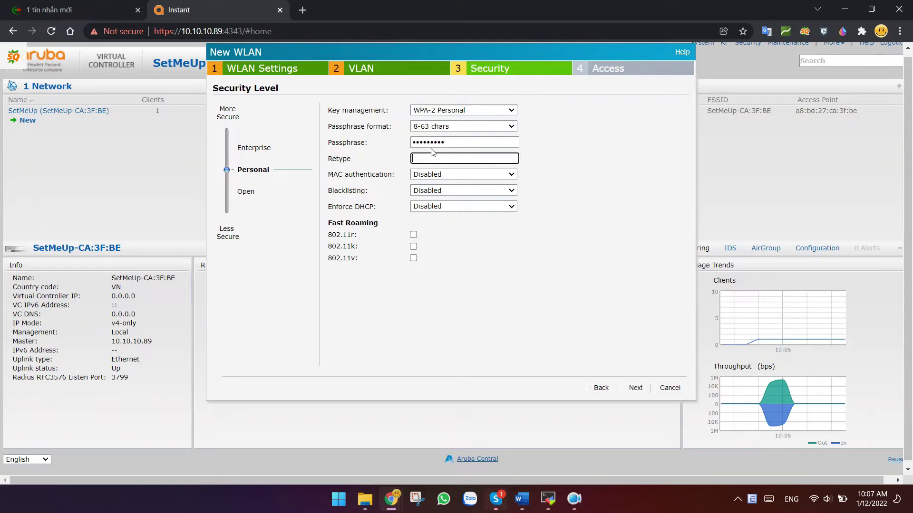
text(•••••••••)
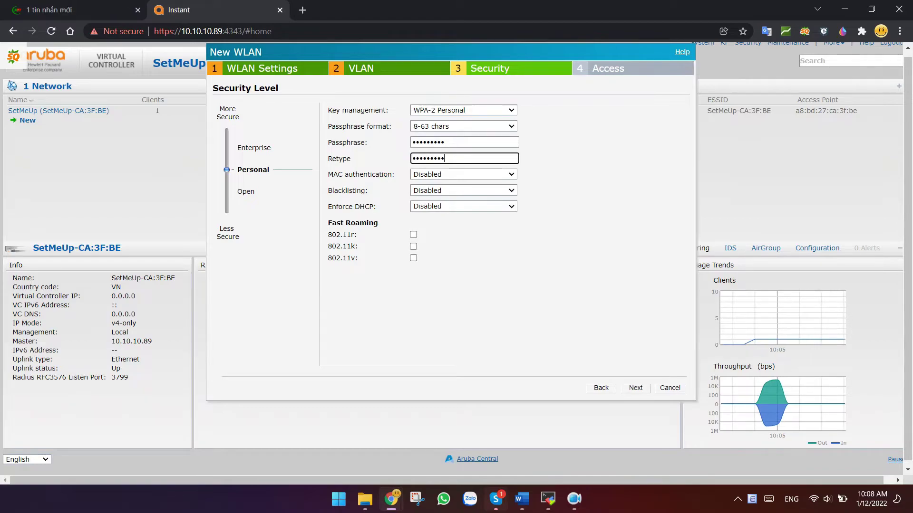
scroll(656, 332, down, 1)
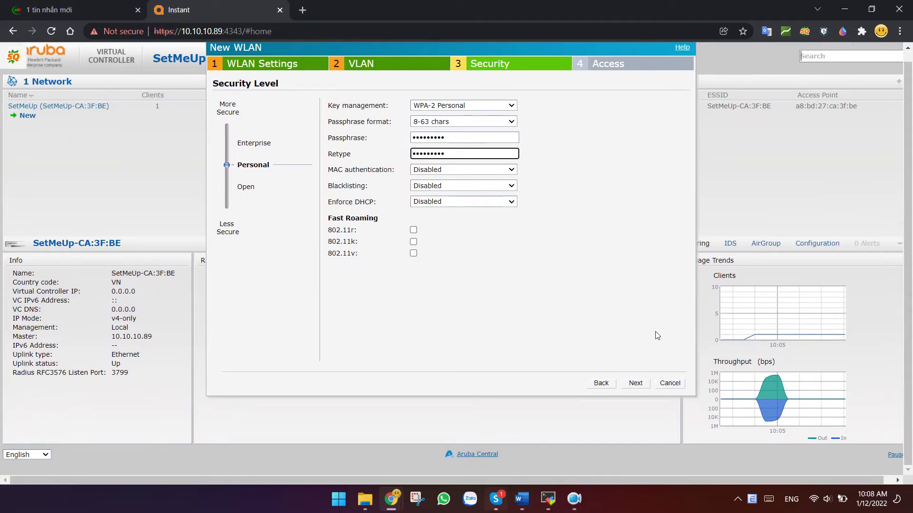
click(635, 387)
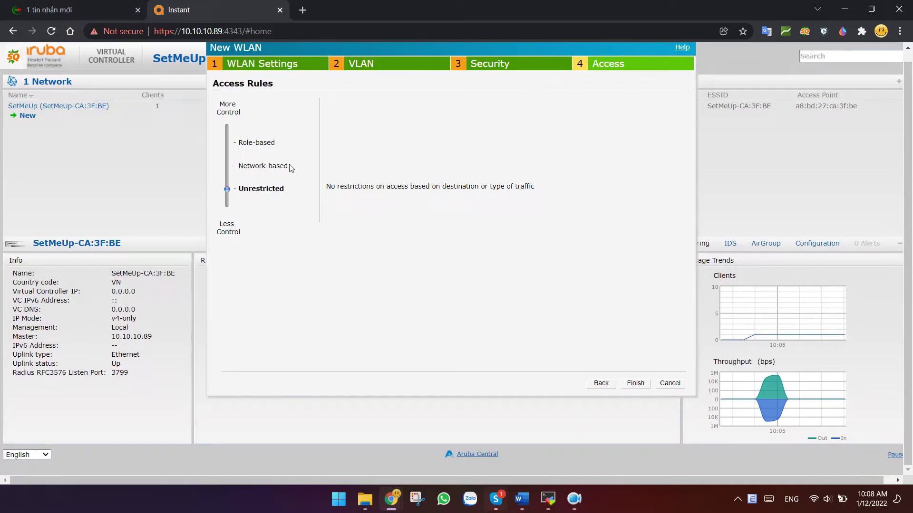
Keep access rules Unrestricted after trying a Network-based rule, and finish the Test WLAN
click(239, 166)
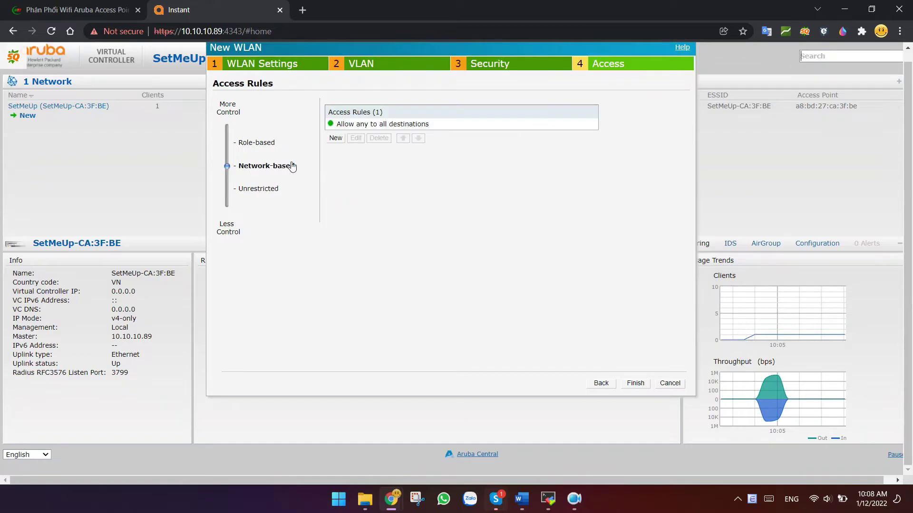
click(335, 138)
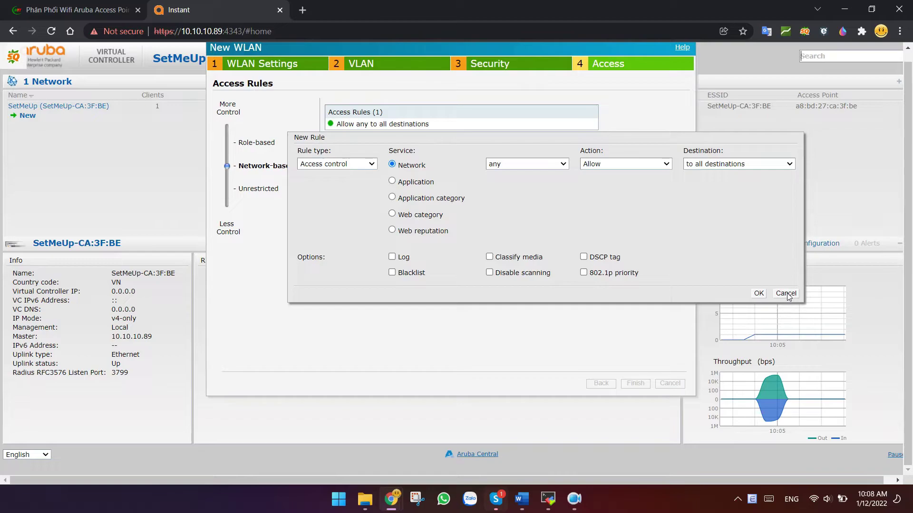
click(786, 294)
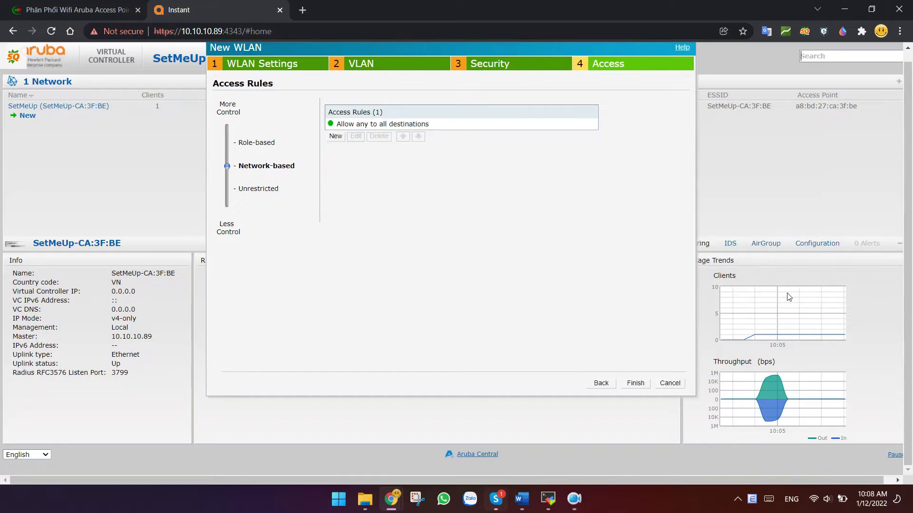
click(232, 194)
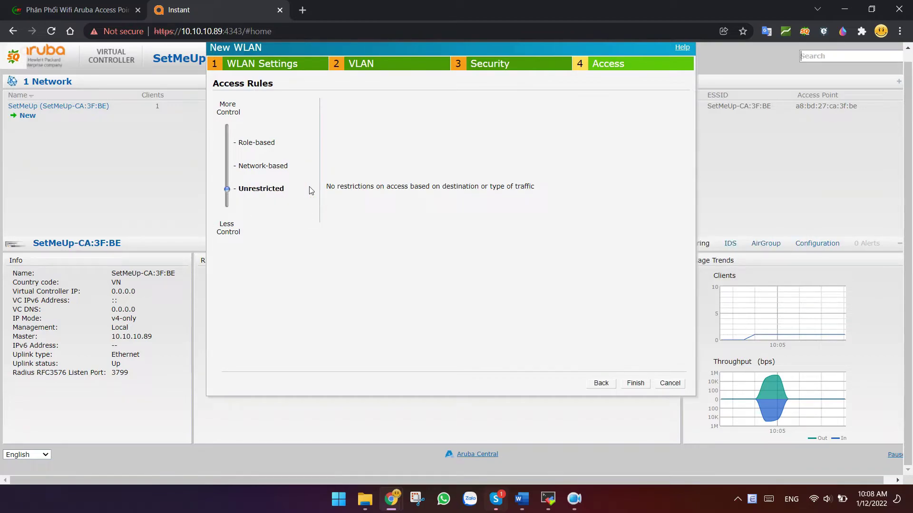
click(635, 383)
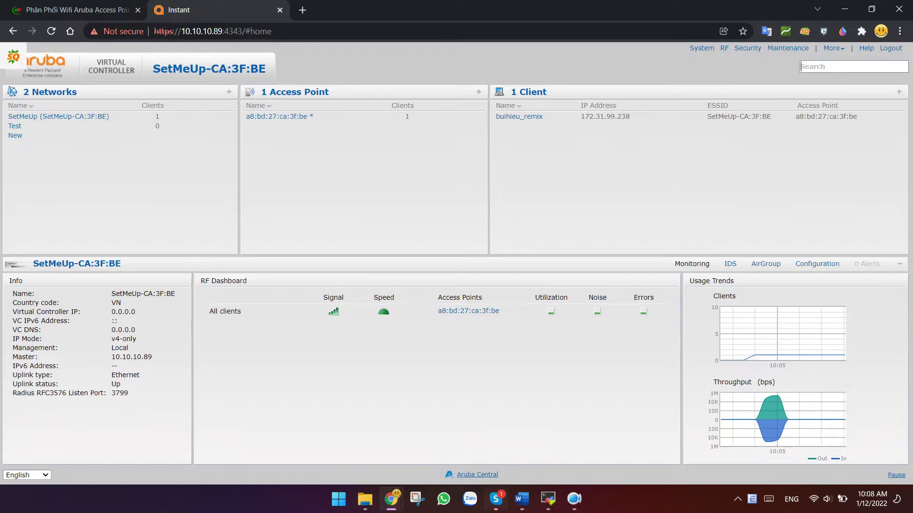
Delete the SetMeUp network and view the Test network's details
click(174, 116)
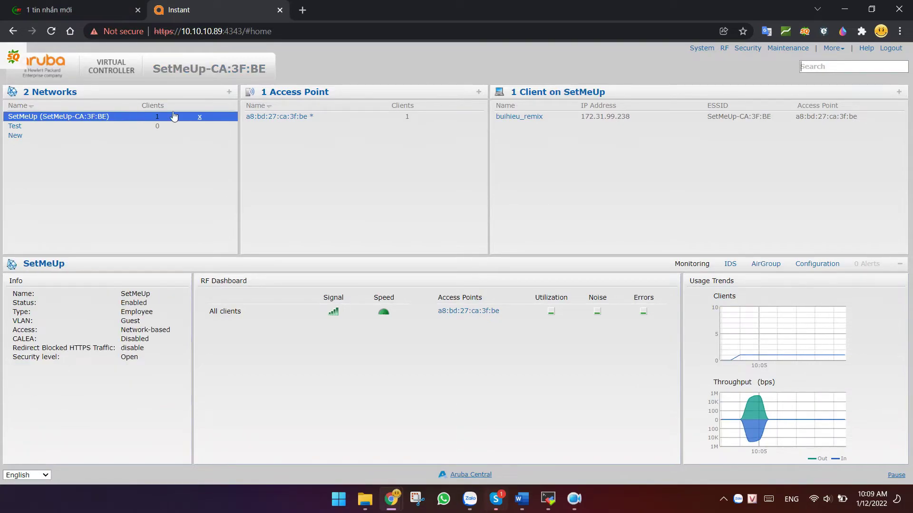
click(200, 117)
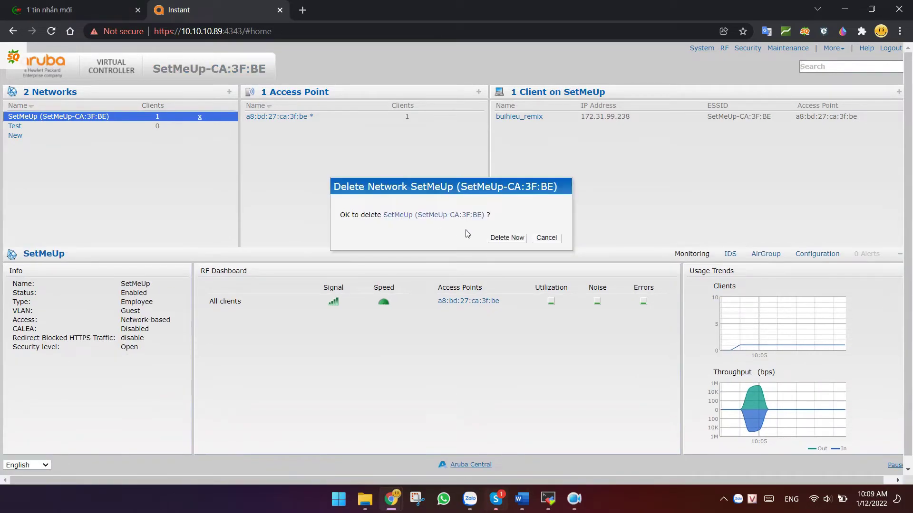
click(509, 238)
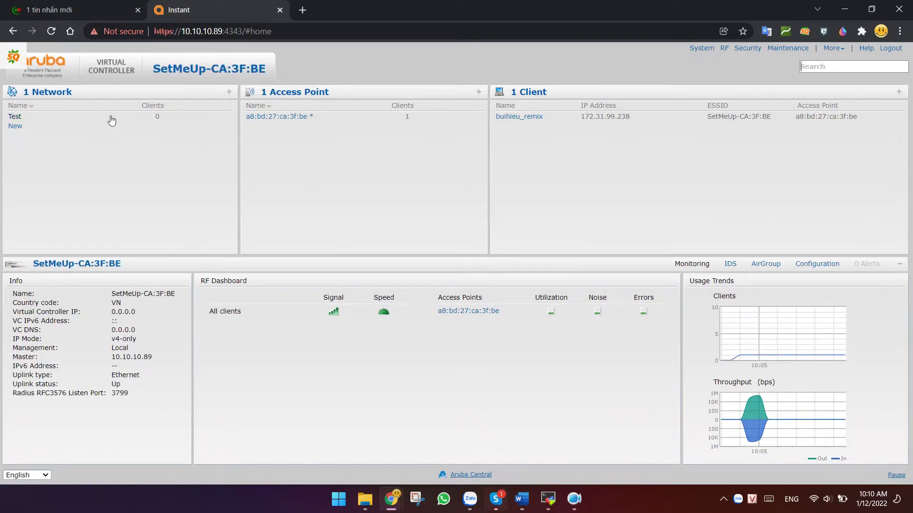
click(105, 117)
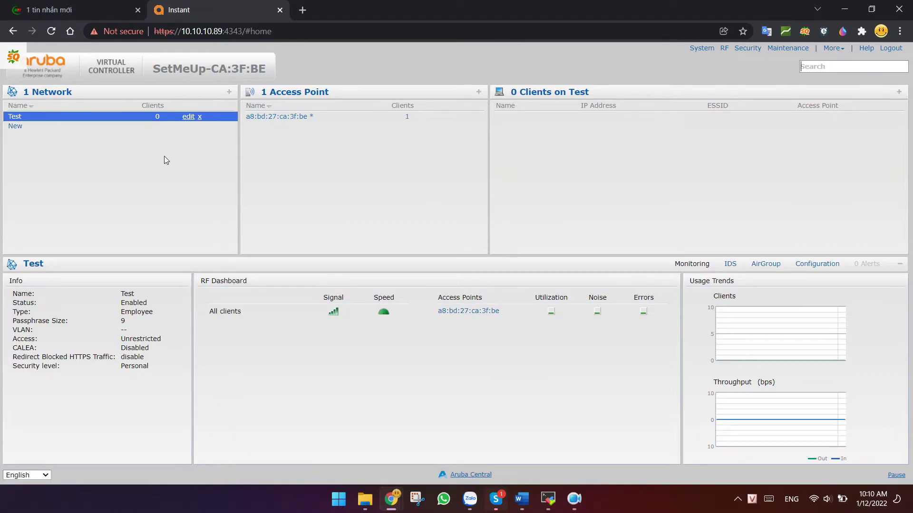
mouse_move(768, 452)
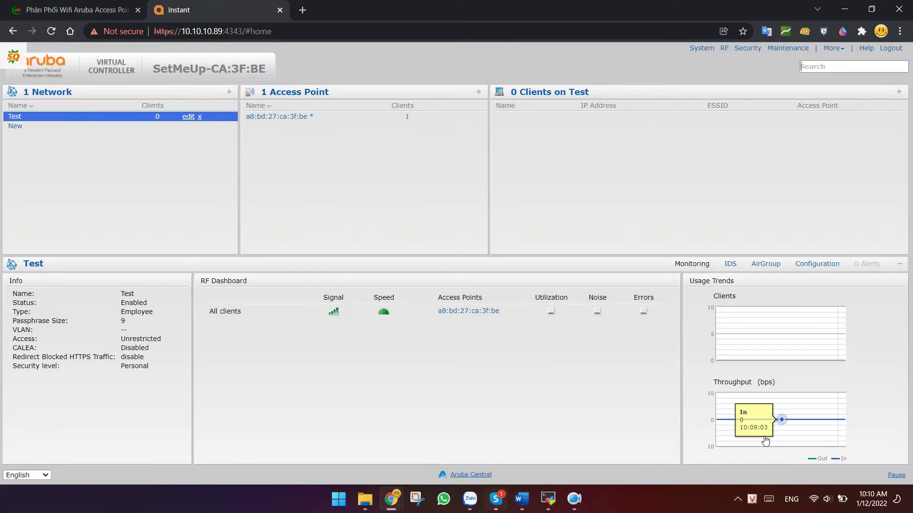
Connect the laptop to the Test Wi-Fi network with its security key, then close the flyout
click(814, 499)
click(749, 273)
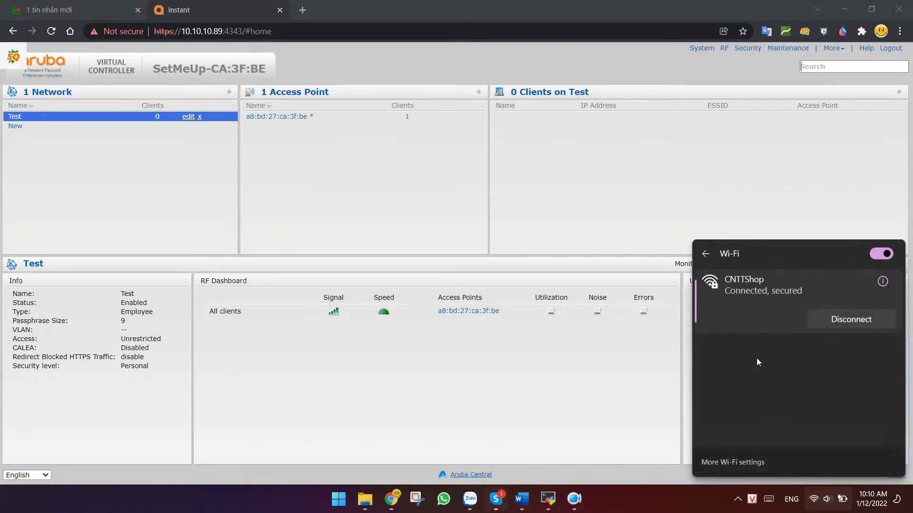
click(741, 415)
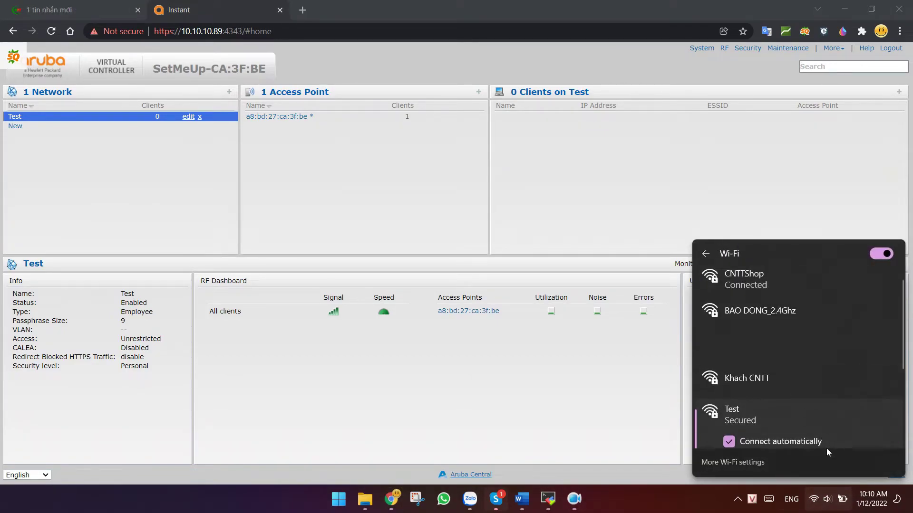
click(847, 388)
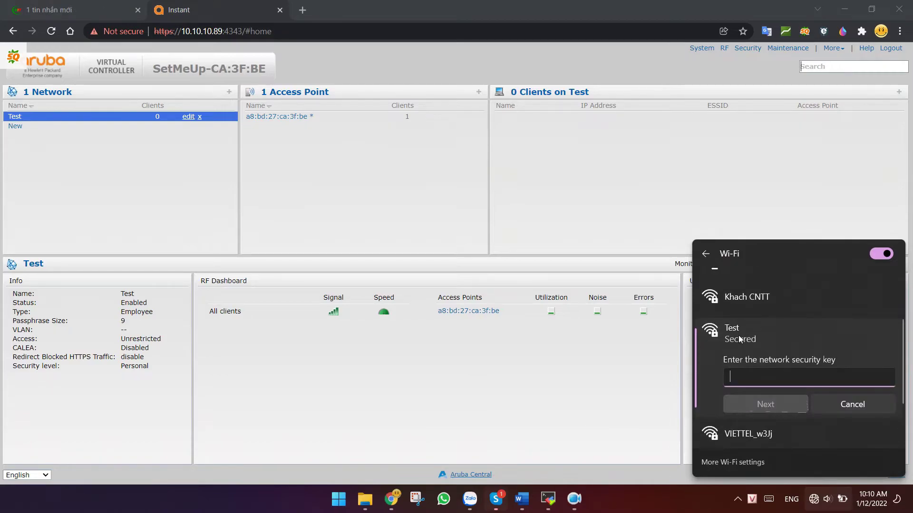
text(123456789)
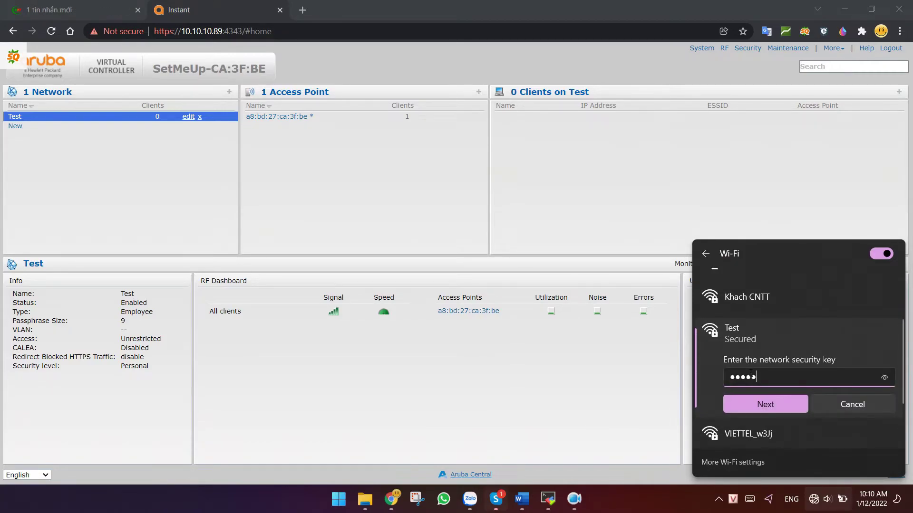
click(799, 407)
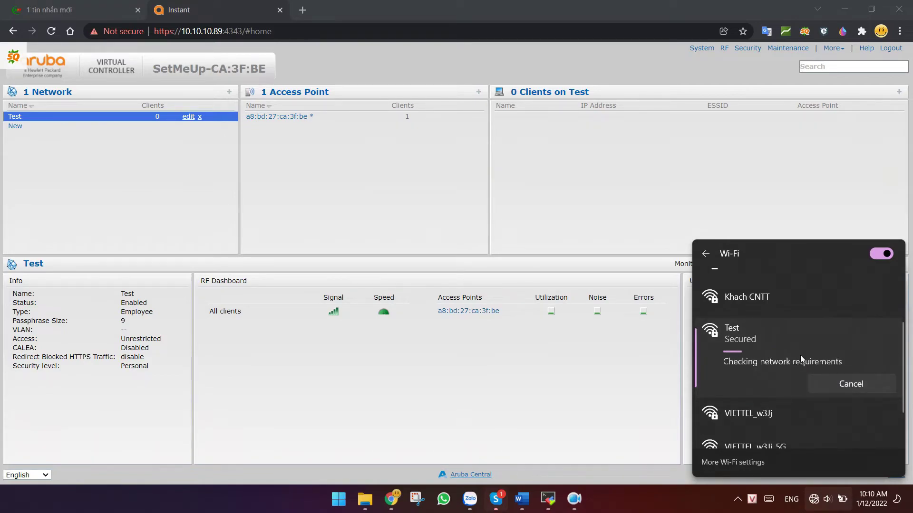
click(404, 201)
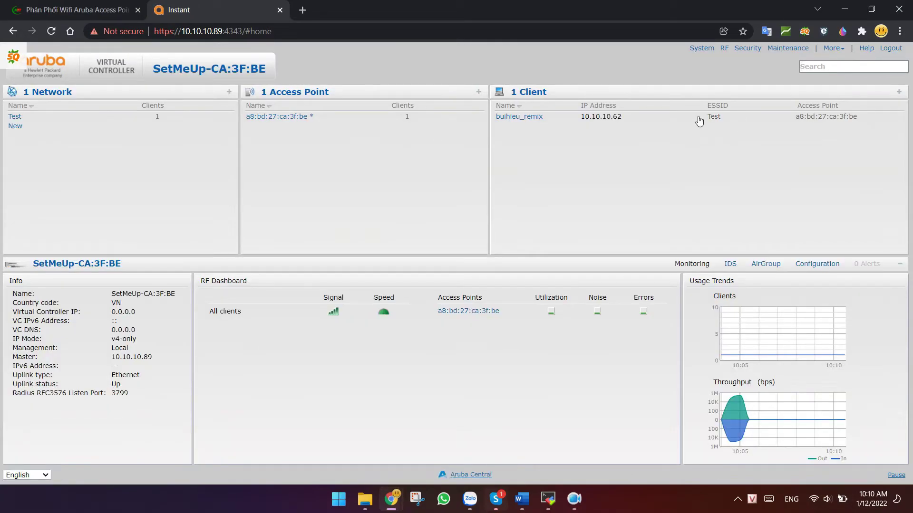
click(700, 120)
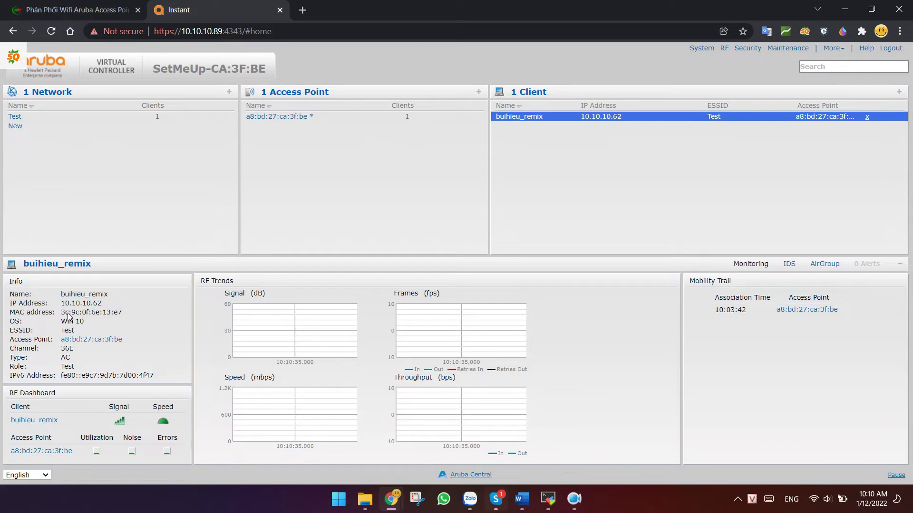
drag(62, 313, 119, 324)
triple_click(87, 326)
click(87, 325)
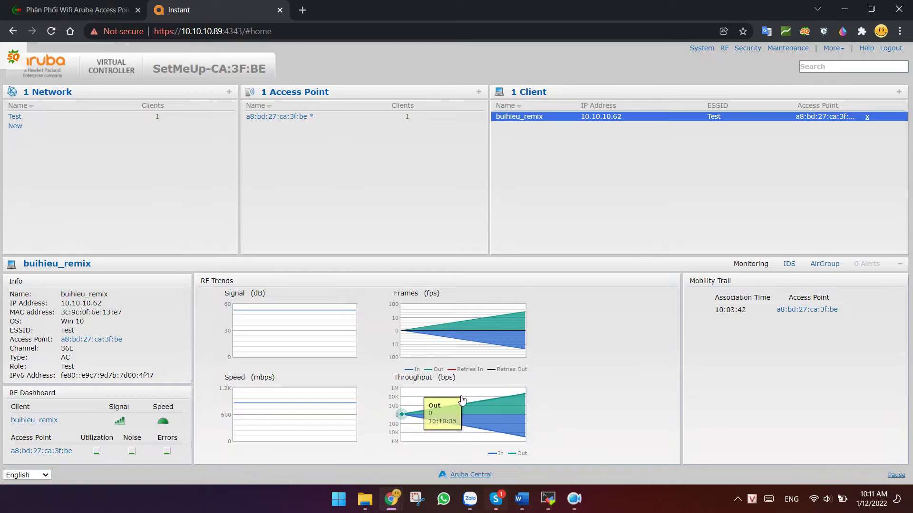
mouse_move(300, 326)
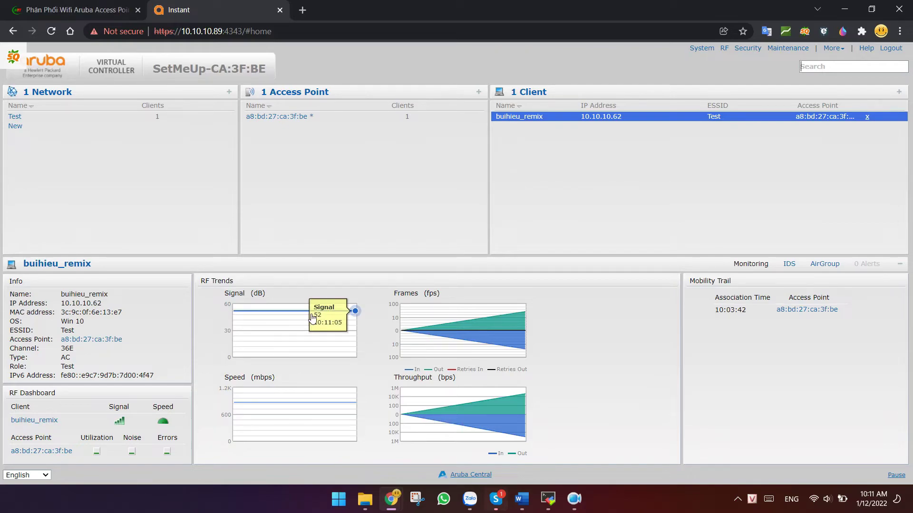
click(299, 116)
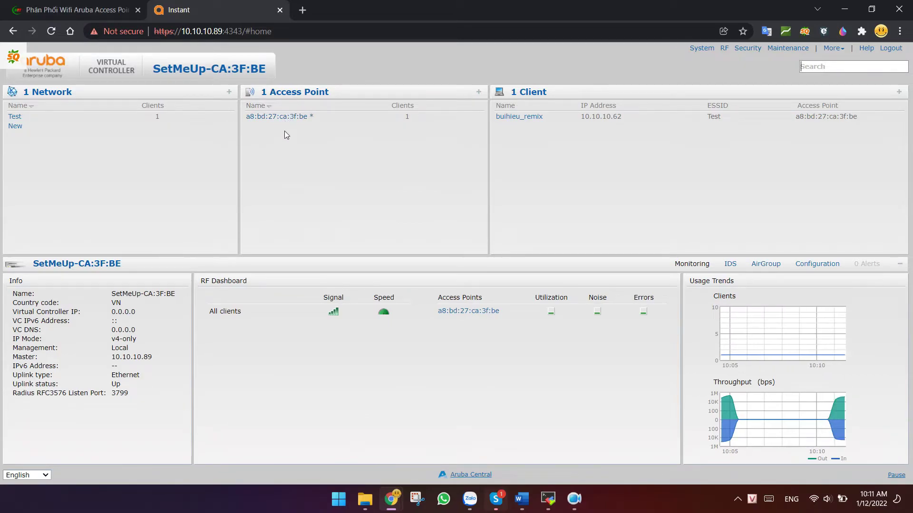
Select access point a8:bd:27:ca:3f:be and wait for a8:bd:27:ca:44:38 to join
click(285, 118)
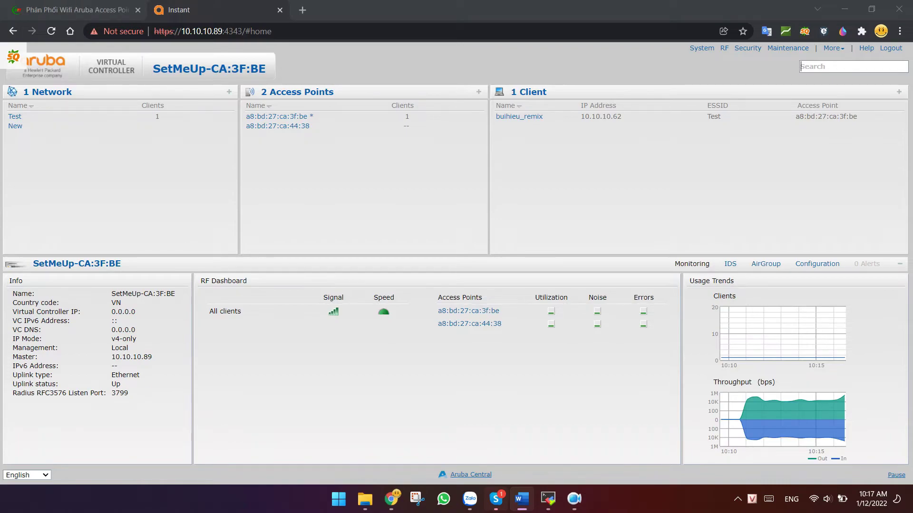
Open access point a8:bd:27:ca:3f:be's settings and rename it AP-Tang-1
click(310, 128)
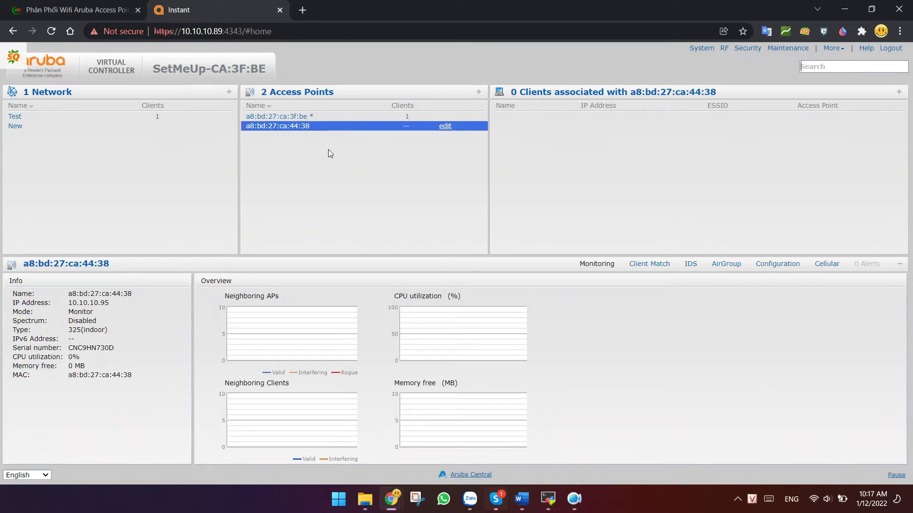
click(309, 117)
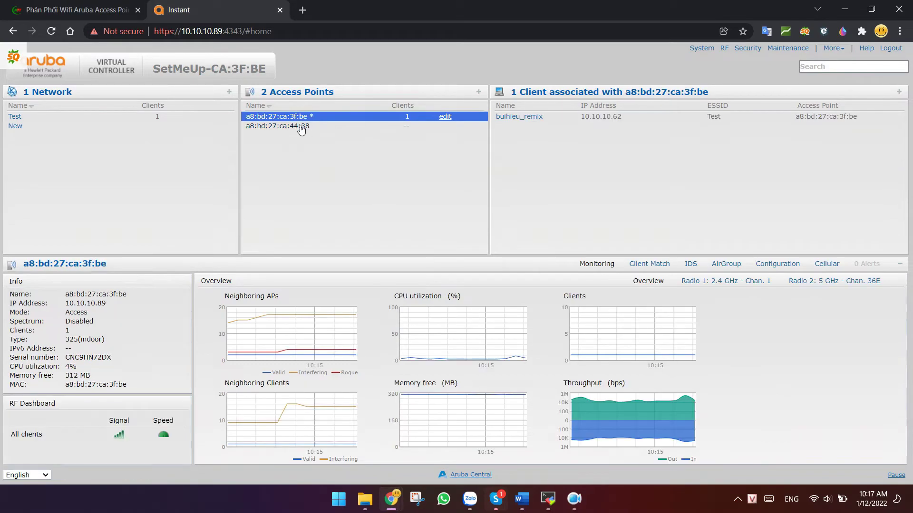
double_click(312, 118)
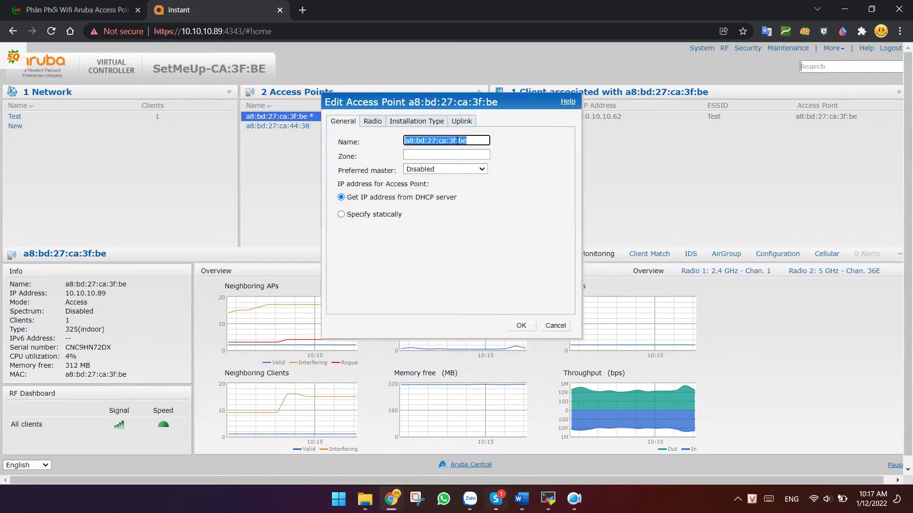
drag(477, 146, 367, 148)
text(A)
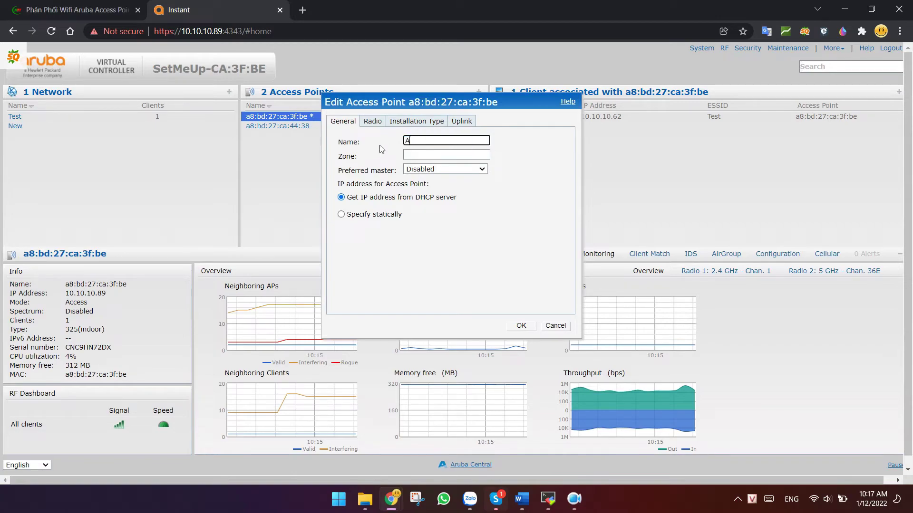
text(P-Tang-1)
Enable Preferred master, keep DHCP addressing, and save the access point settings
click(342, 214)
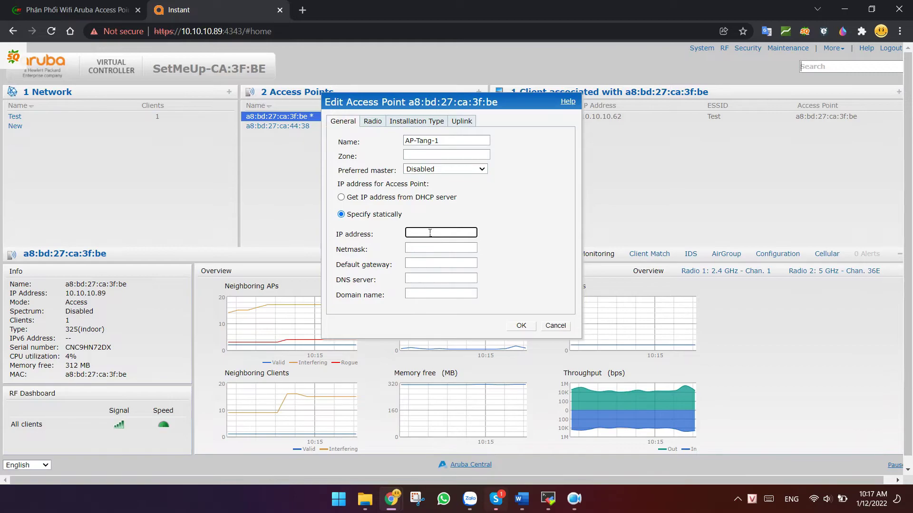
click(426, 172)
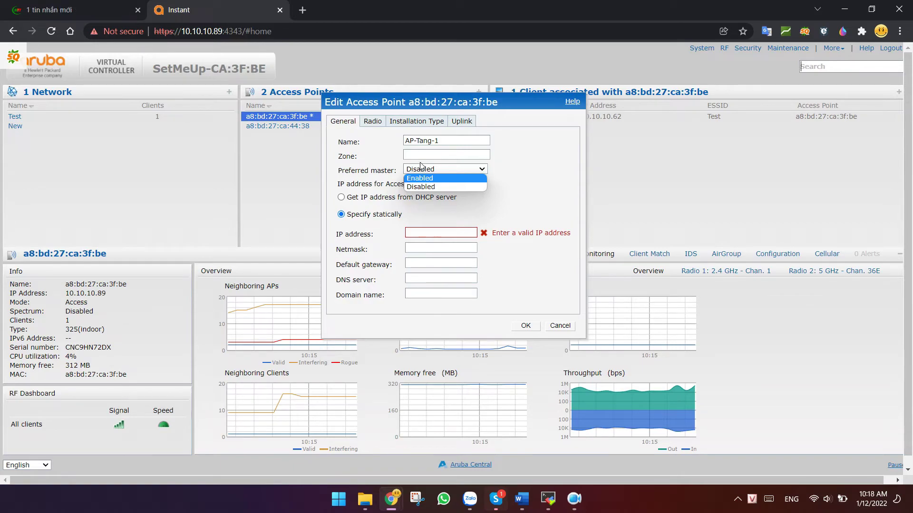
click(431, 177)
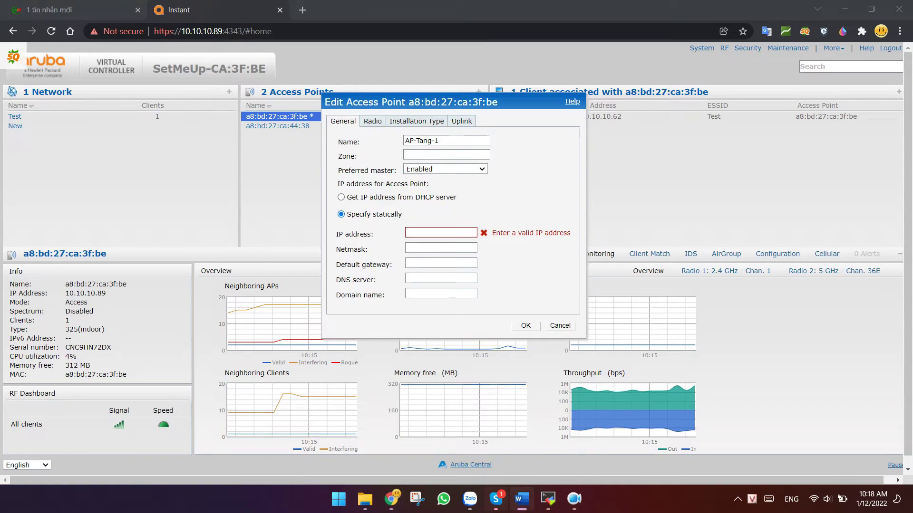
click(526, 326)
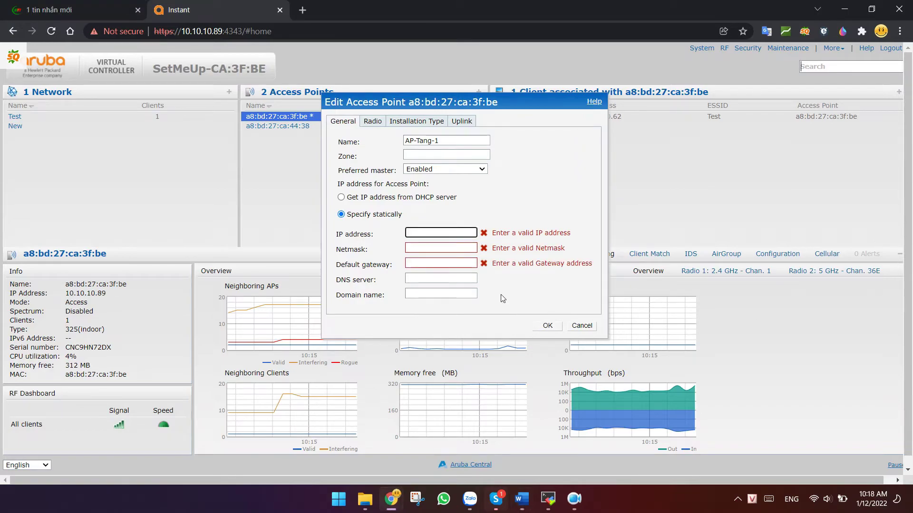
click(361, 203)
click(341, 197)
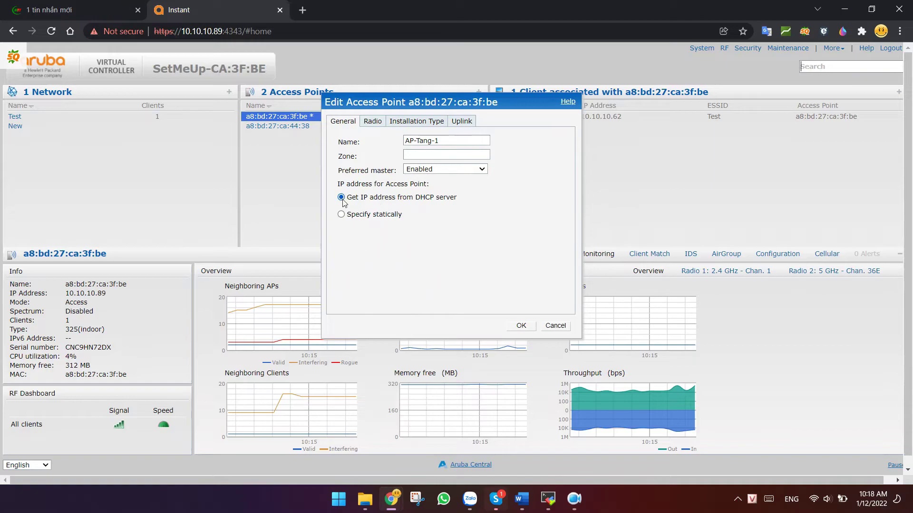
click(521, 327)
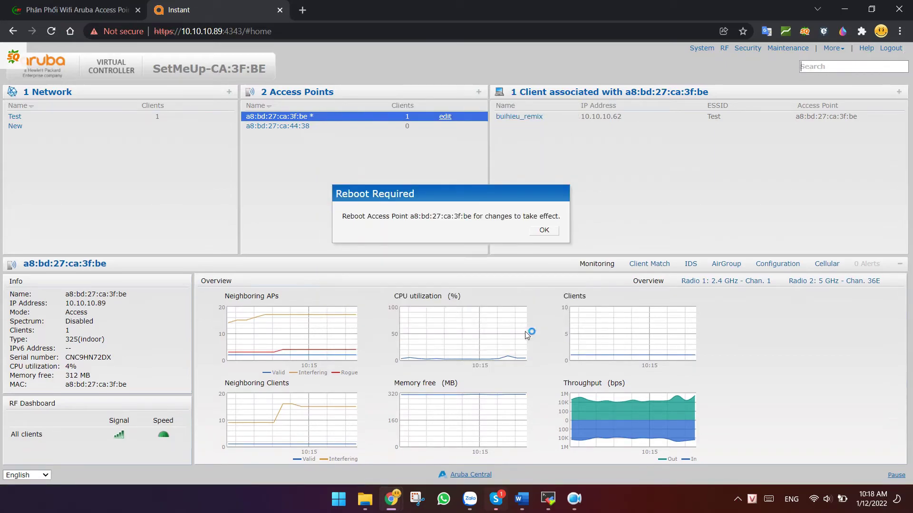
Dismiss the Reboot Required notice, view a8:bd:27:ca:44:38's details, then return to AP-Tang-1
click(544, 232)
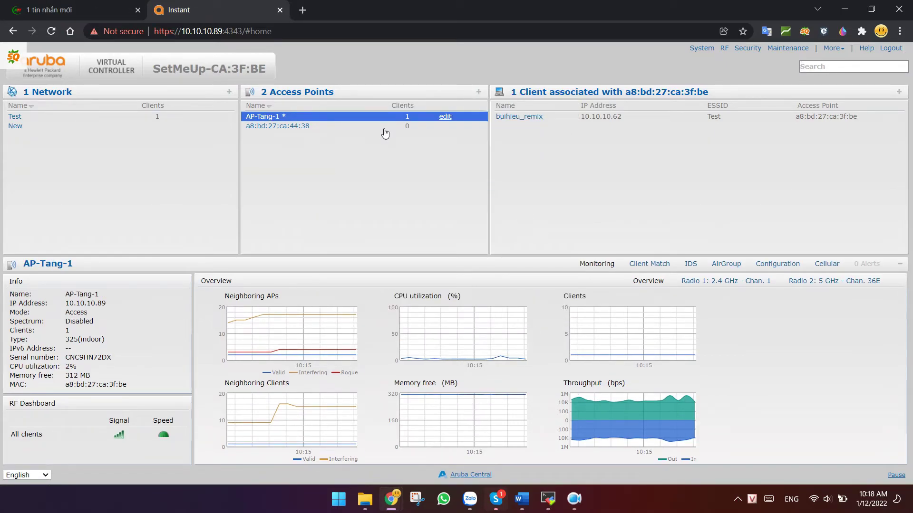
click(295, 126)
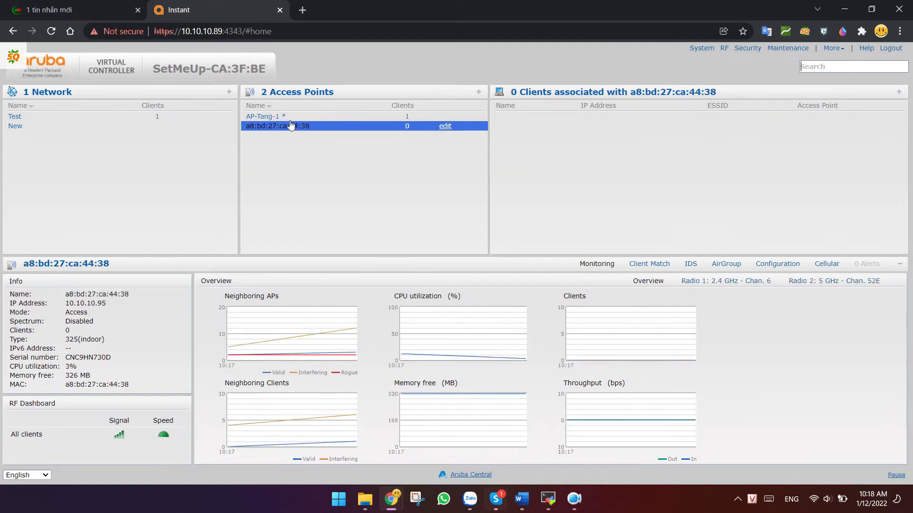
click(291, 117)
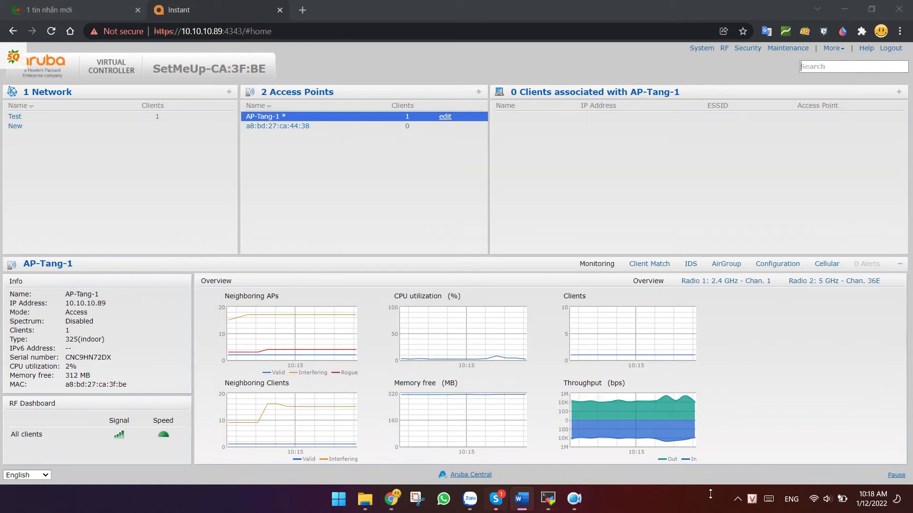
Review the General system settings with advanced options, leaving NTP server empty and Telnet disabled
click(697, 49)
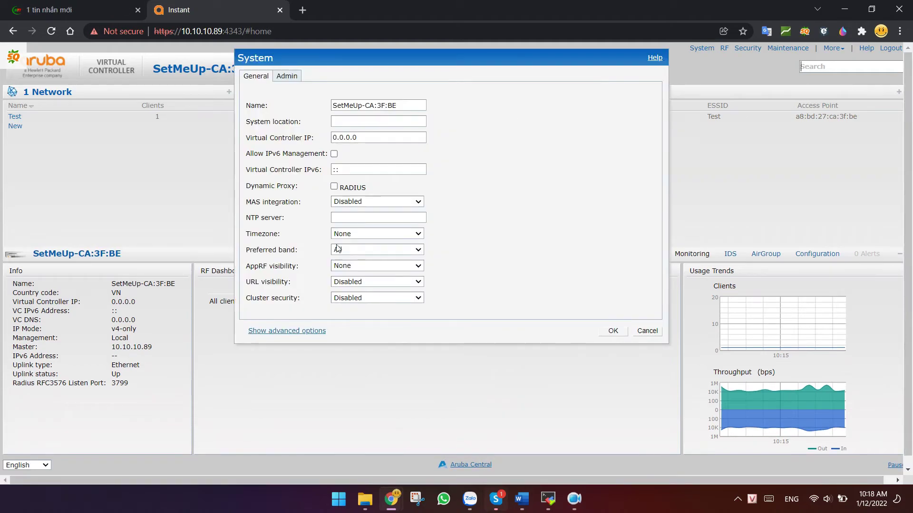
click(291, 331)
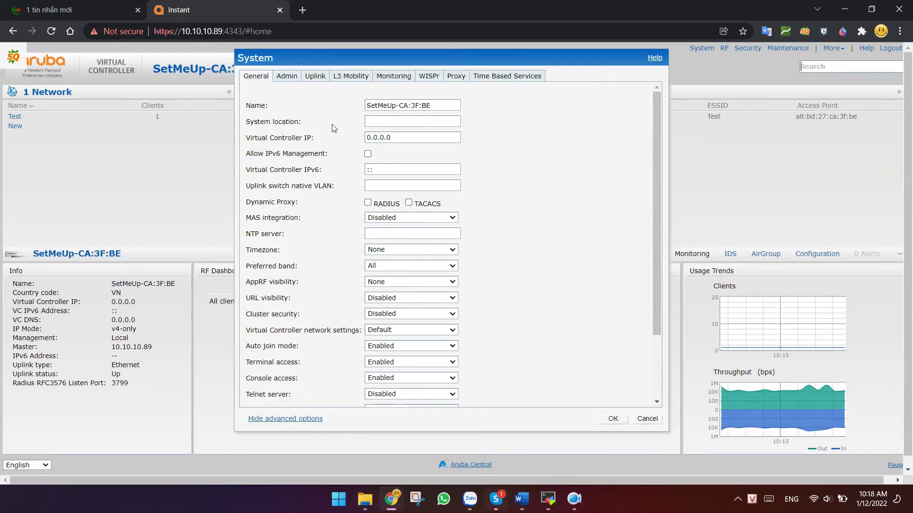
drag(440, 105, 345, 109)
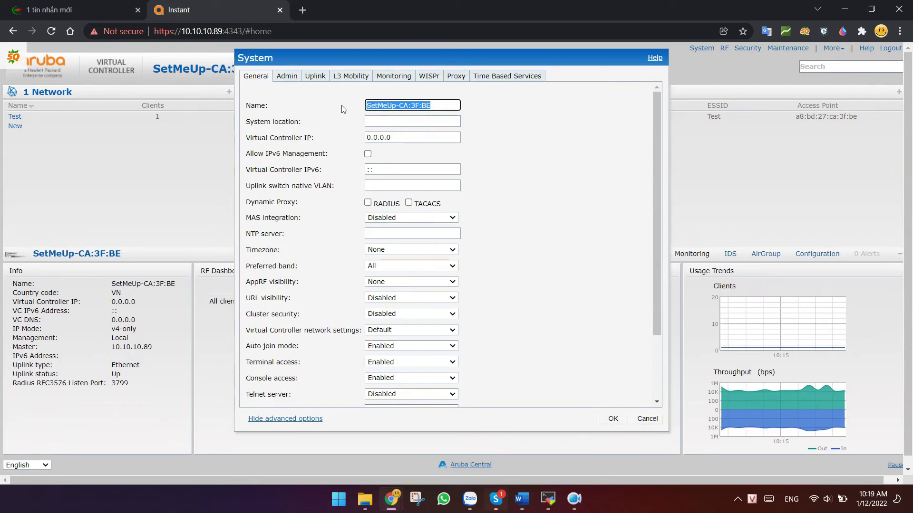
click(384, 238)
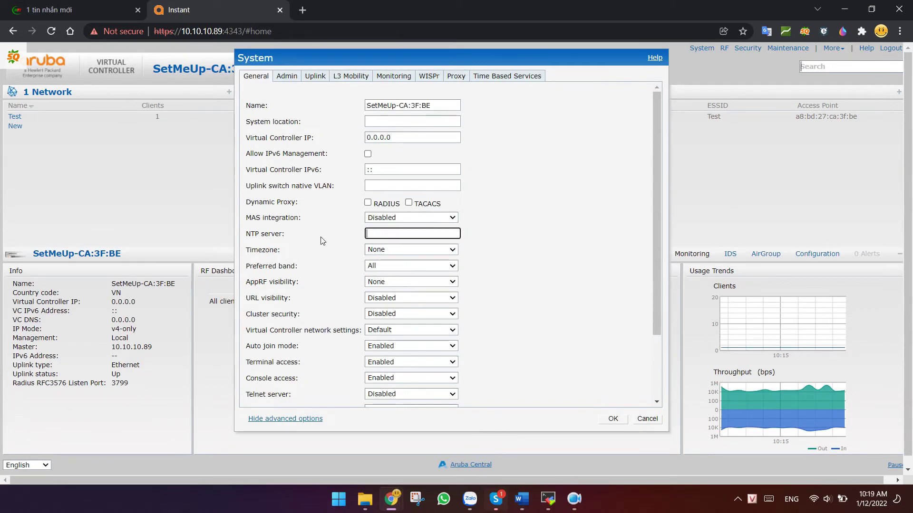
click(286, 236)
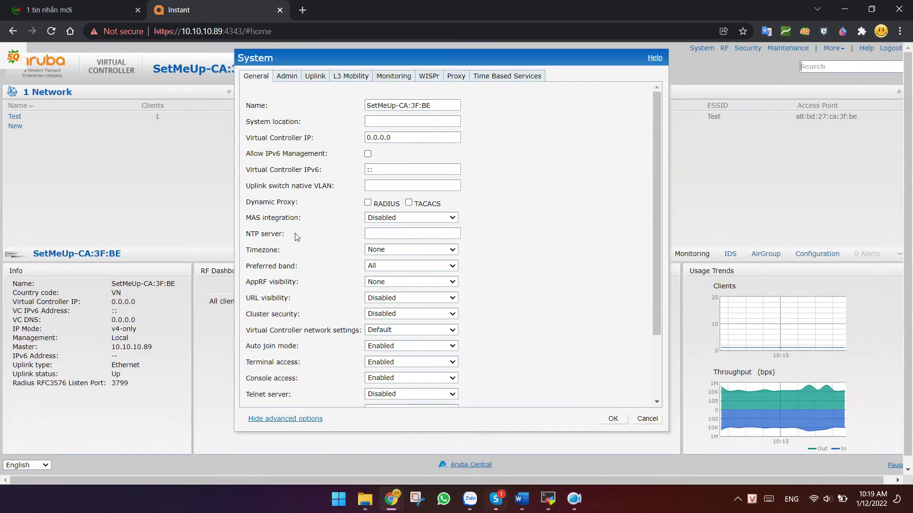
scroll(369, 312, down, 1)
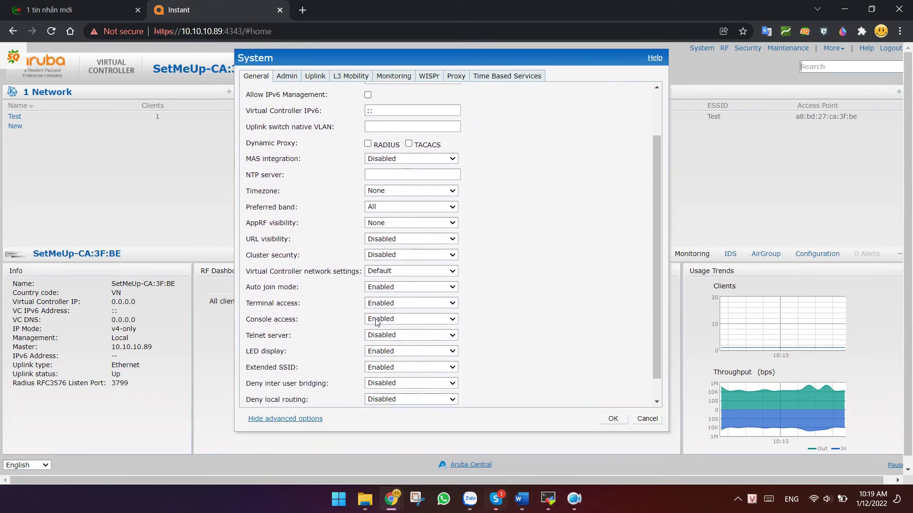
click(390, 335)
click(391, 334)
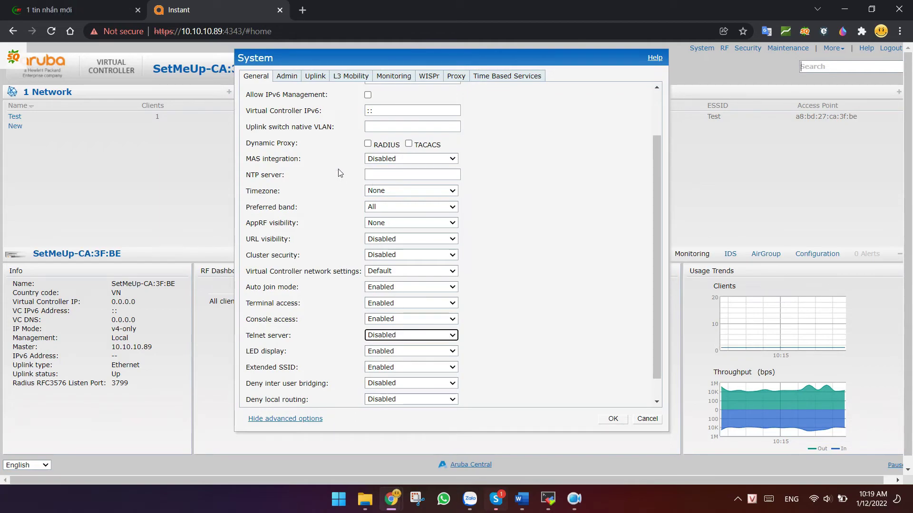
Review the Admin settings, keeping Internal authentication and the stored admin credentials
click(288, 77)
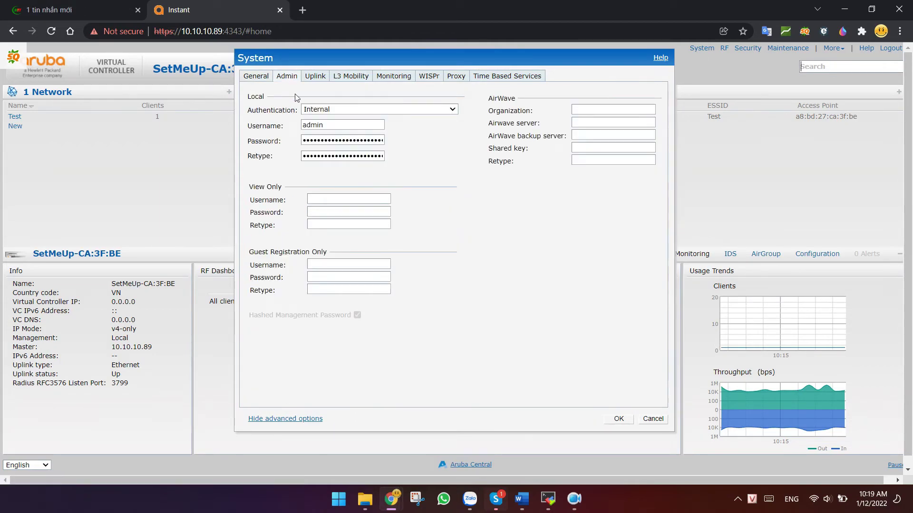
click(333, 114)
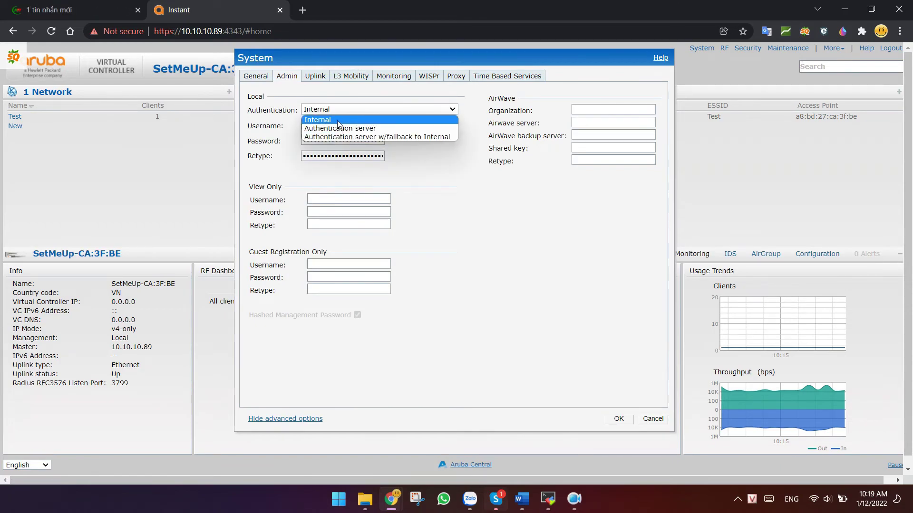
click(318, 120)
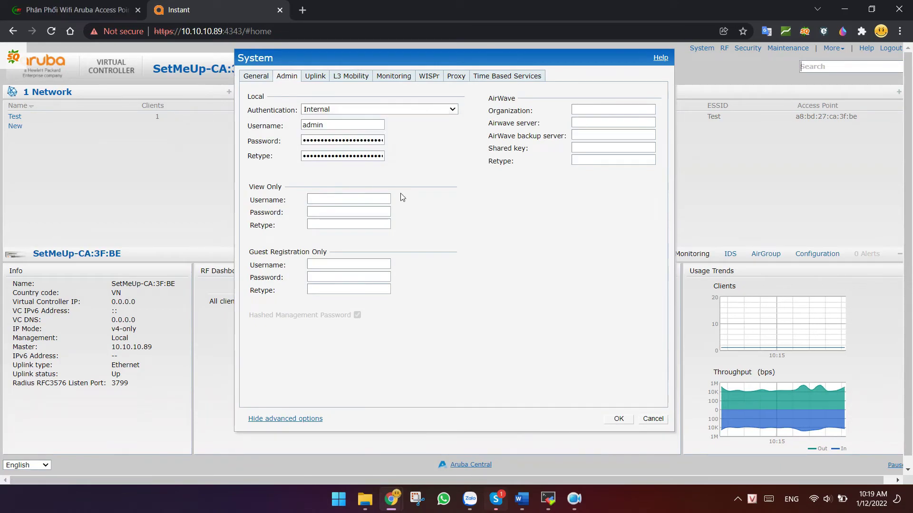
double_click(317, 125)
double_click(324, 141)
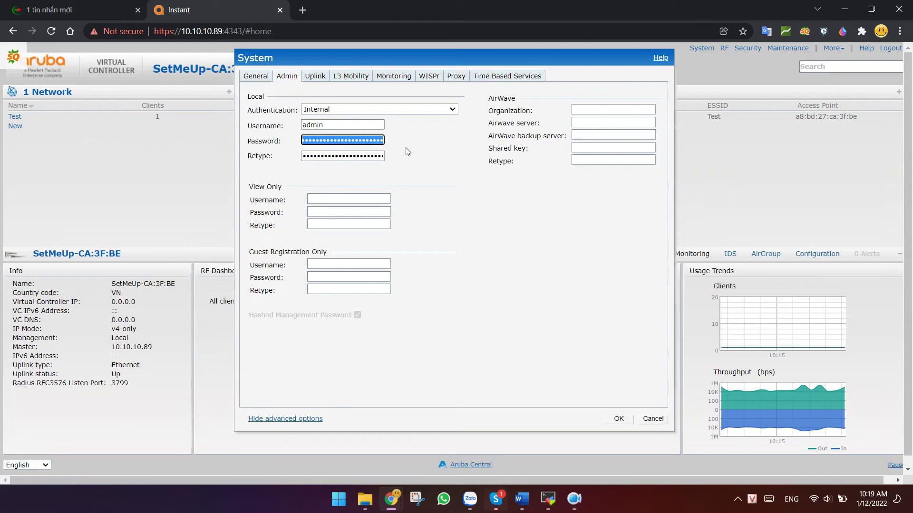
click(429, 151)
Check the Uplink and Monitoring tabs' syslog field, then cancel the System settings unsaved
click(316, 75)
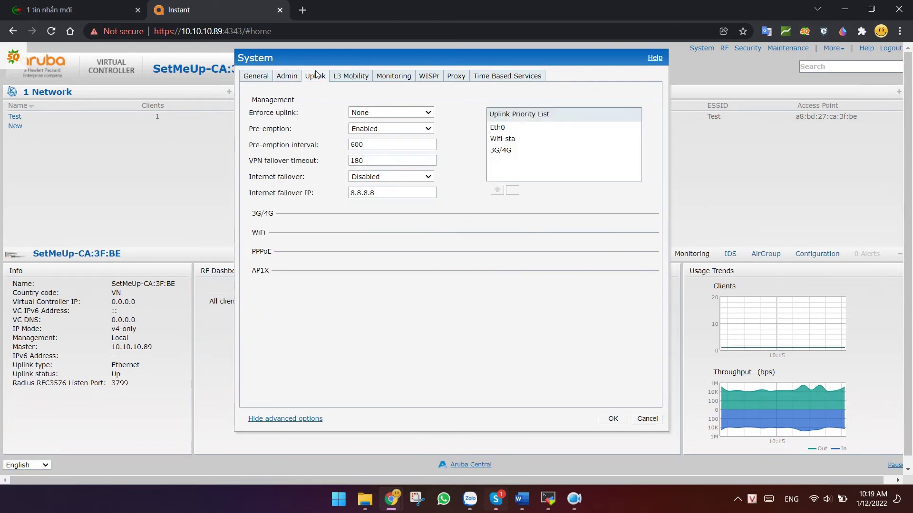
click(389, 78)
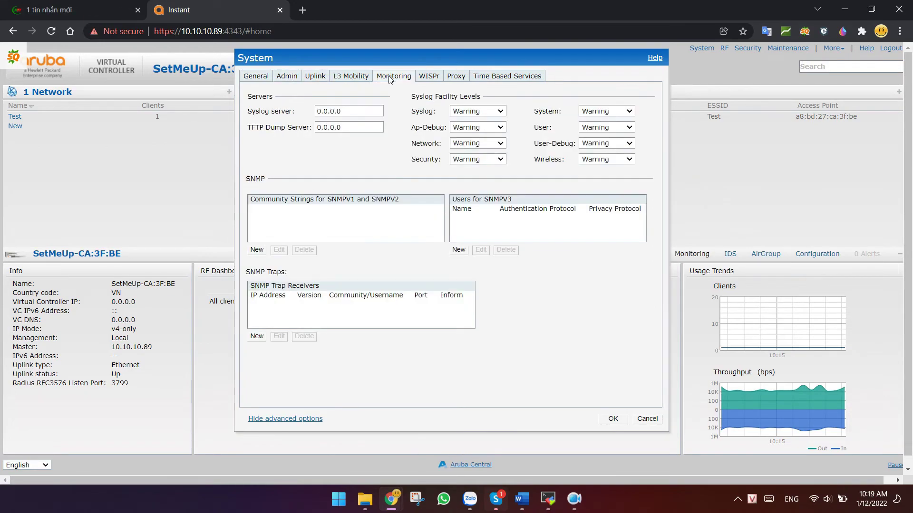
click(342, 112)
click(342, 113)
scroll(347, 114, down, 1)
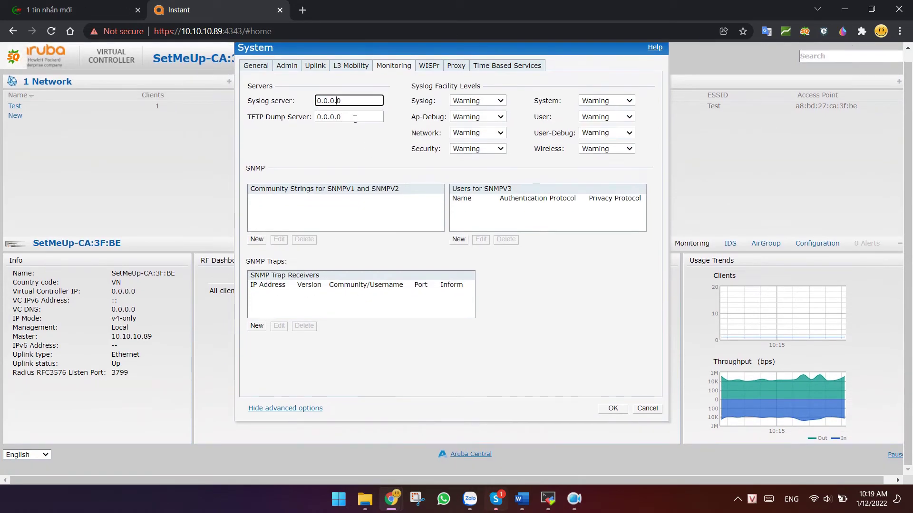
click(644, 410)
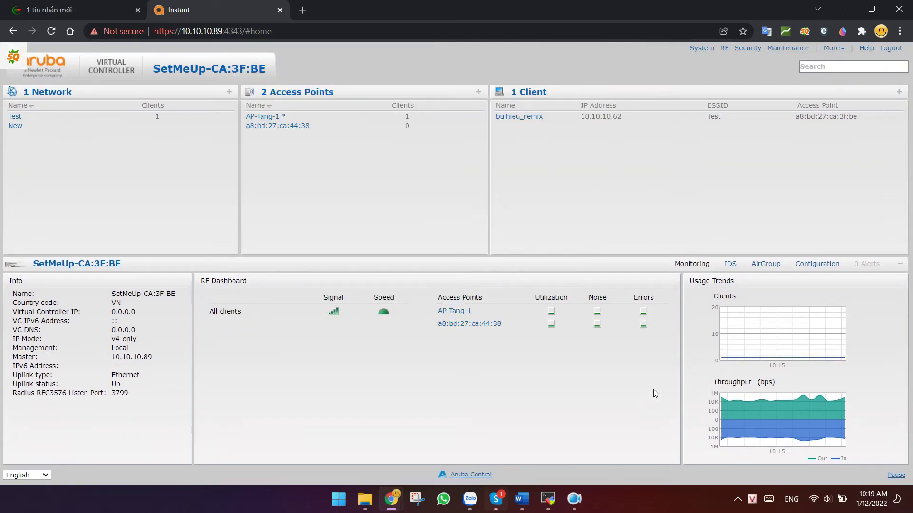
Review the advanced ARM options and 2.4 GHz/5 GHz radio settings, then close RF unchanged
click(725, 49)
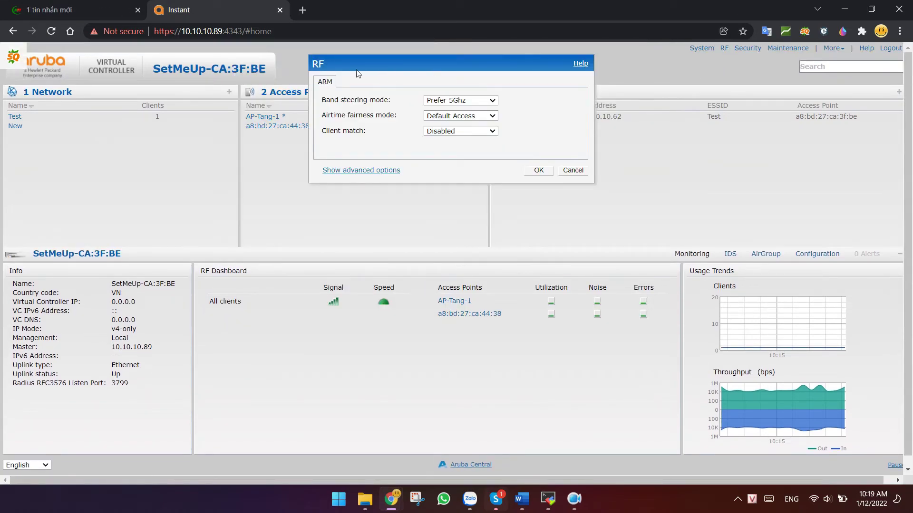
click(365, 172)
click(350, 82)
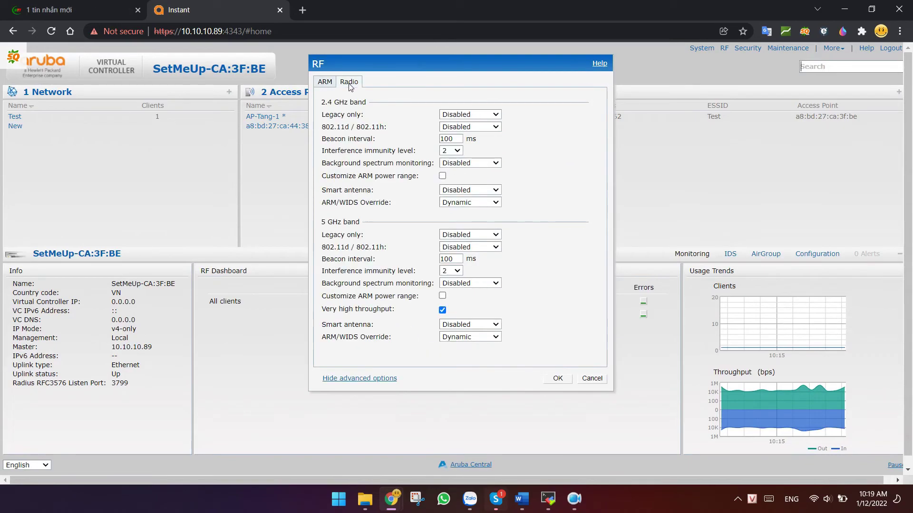
click(326, 83)
click(344, 83)
click(603, 381)
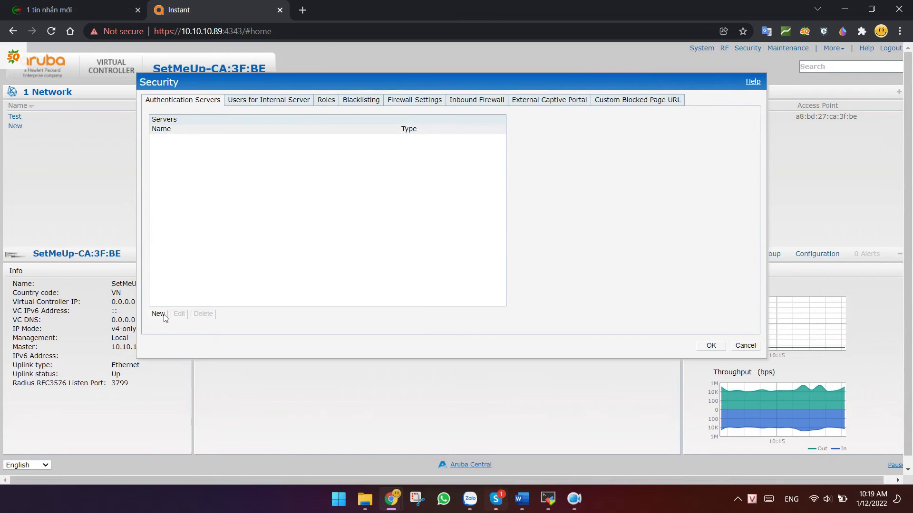
Begin a new TACACS authentication server, then cancel without adding it
click(164, 315)
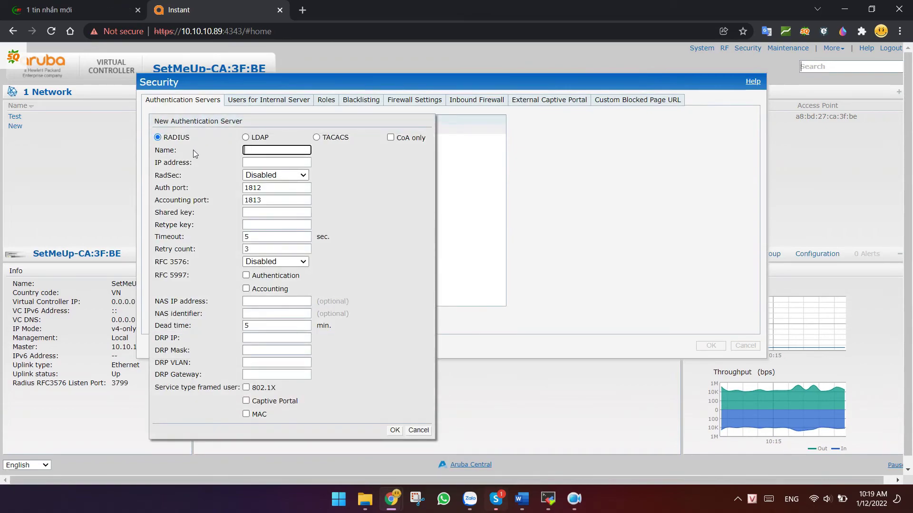
click(335, 138)
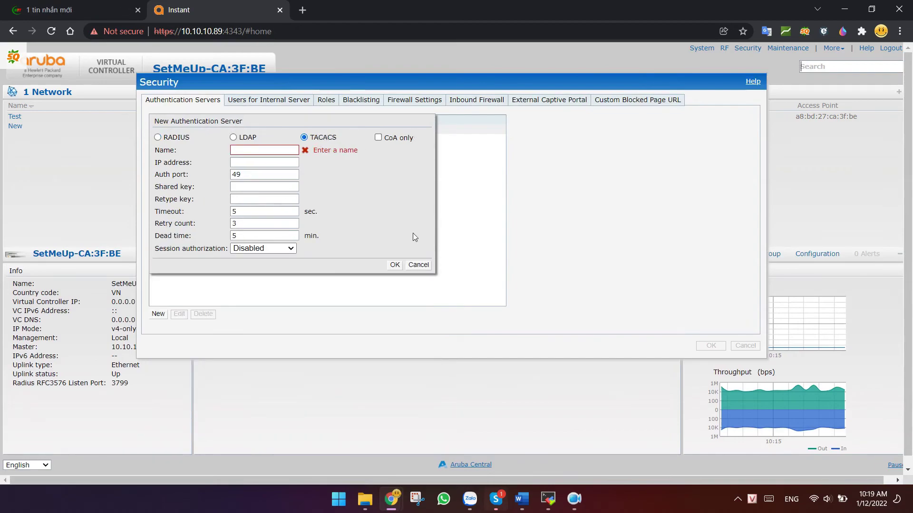
click(418, 265)
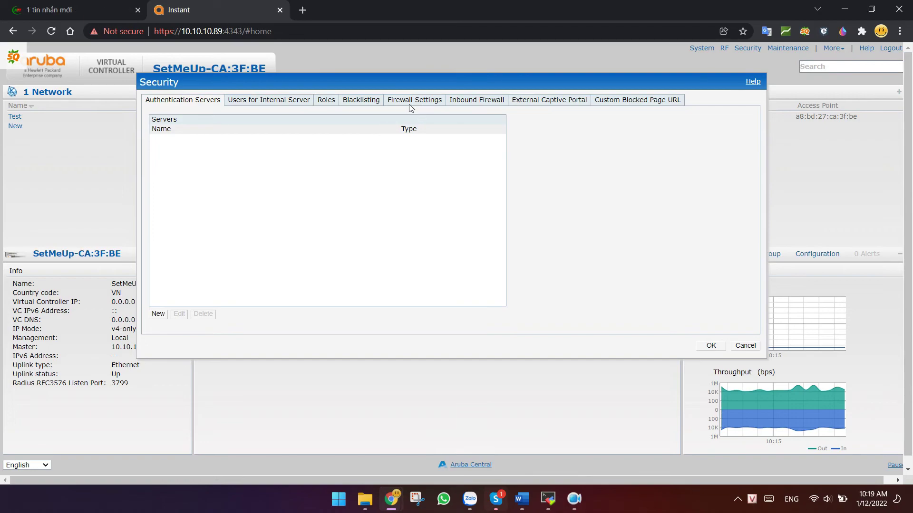
Review the Inbound Firewall rules and cancel adding a Custom Blocked Page URL
click(484, 102)
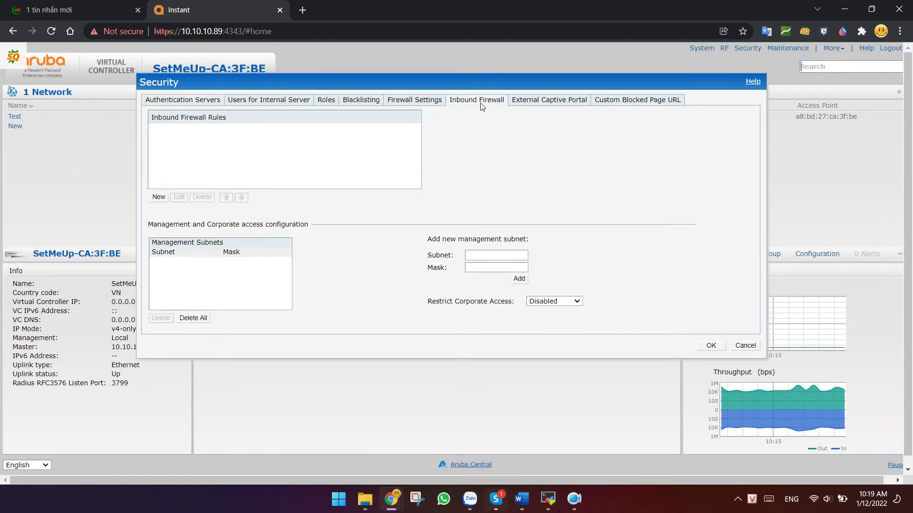
click(625, 100)
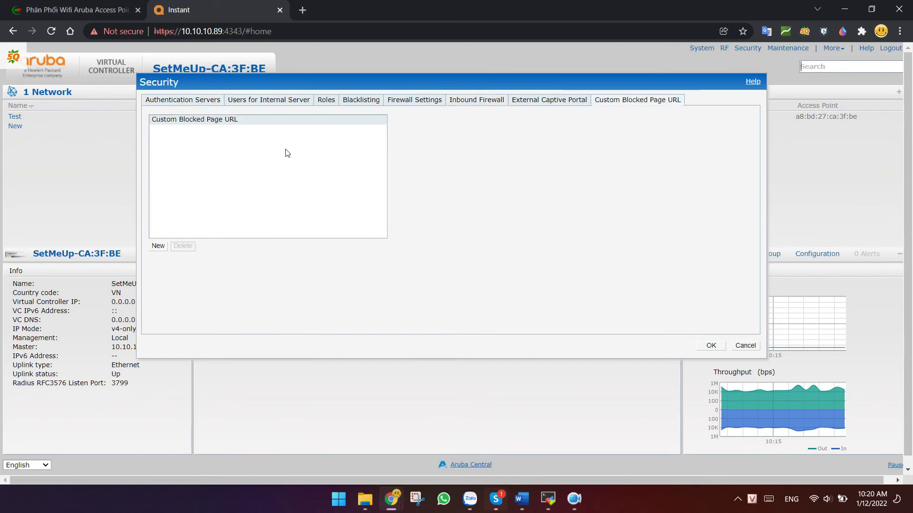
click(159, 246)
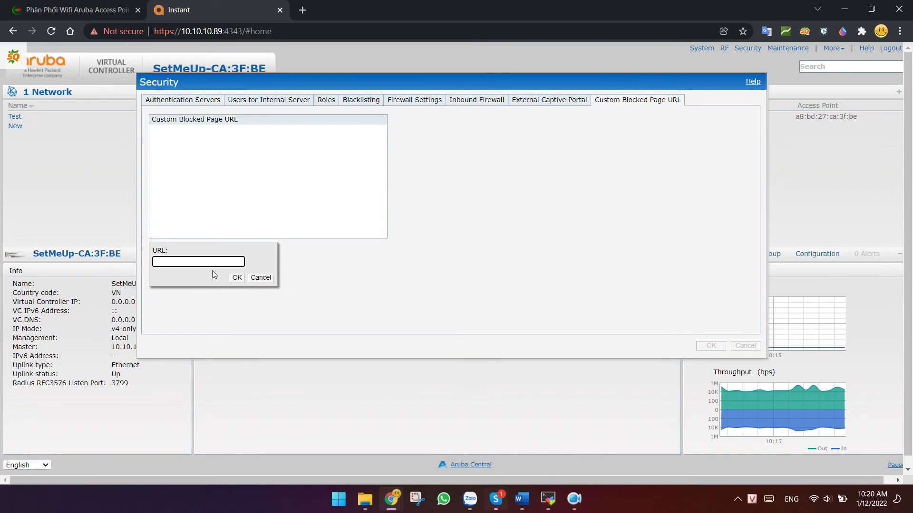
scroll(233, 235, down, 1)
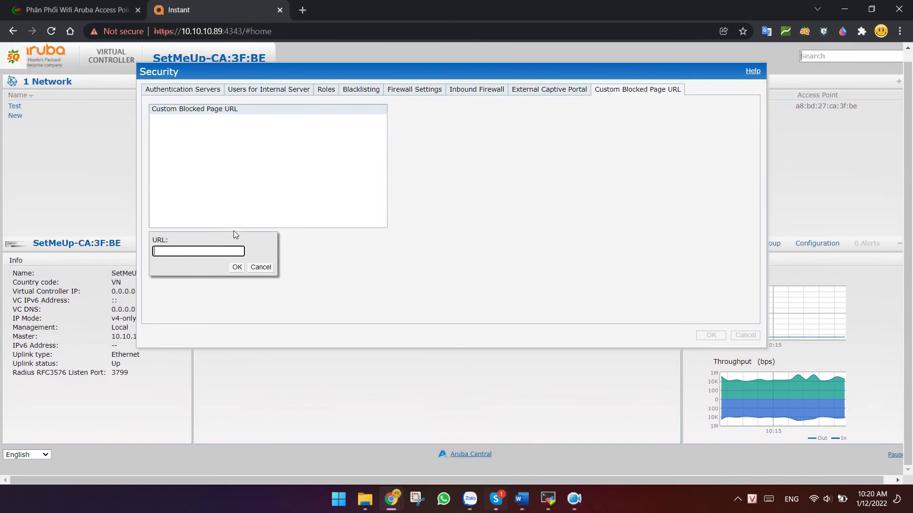
click(266, 270)
click(745, 335)
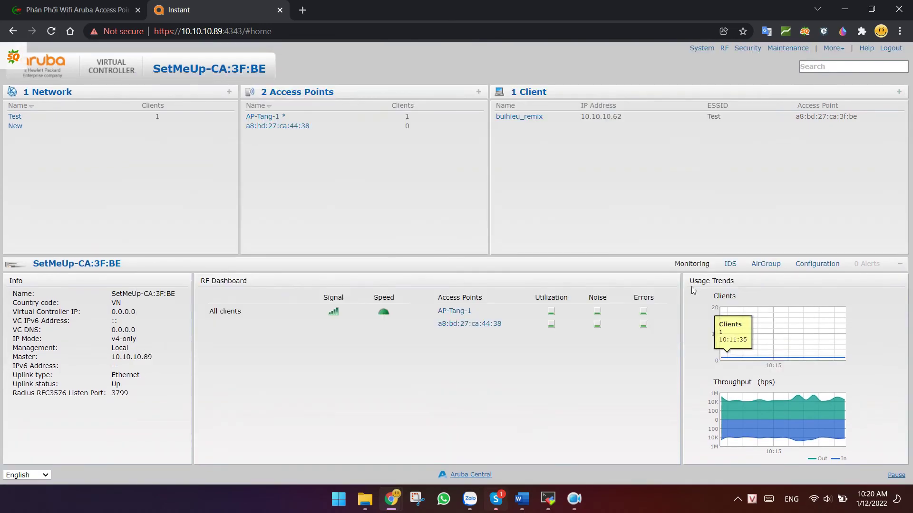
click(789, 49)
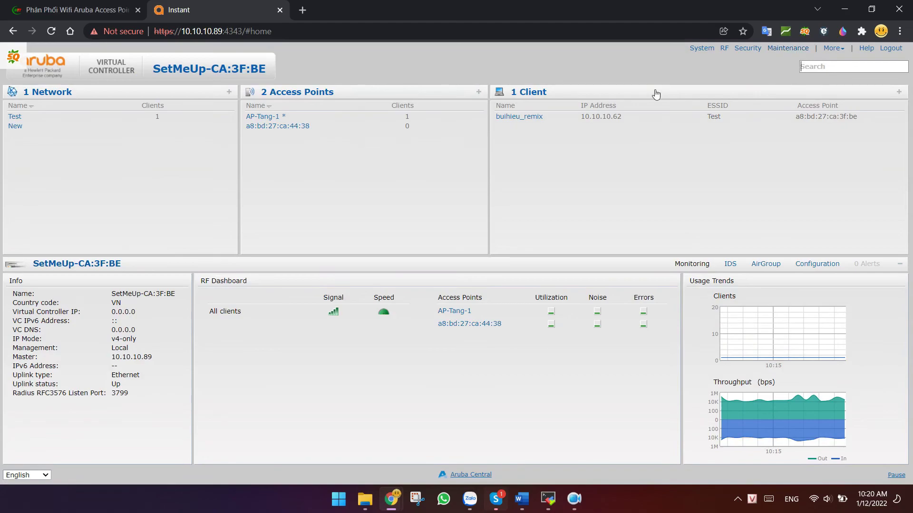
click(365, 98)
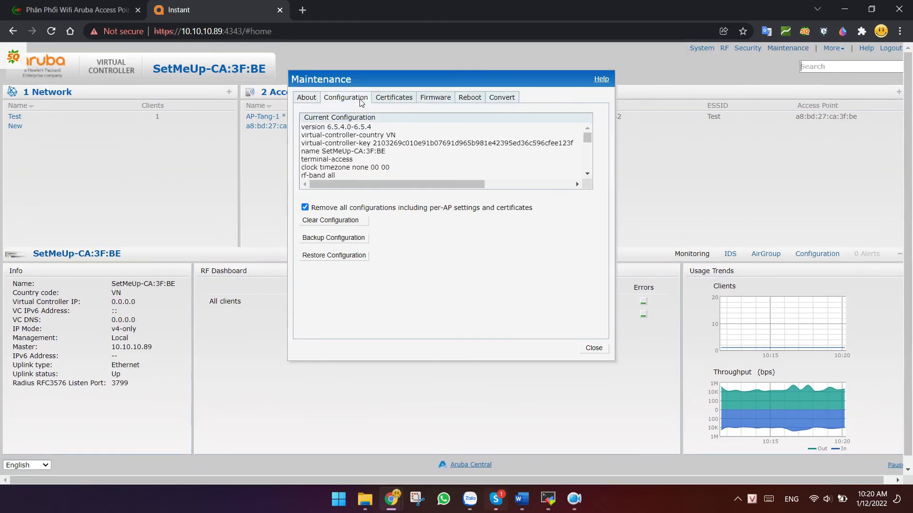
click(429, 98)
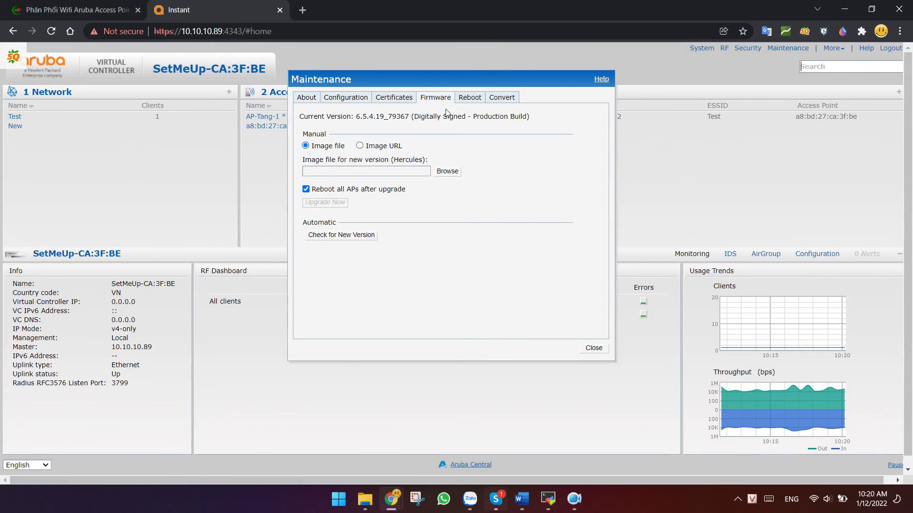
click(467, 98)
click(331, 135)
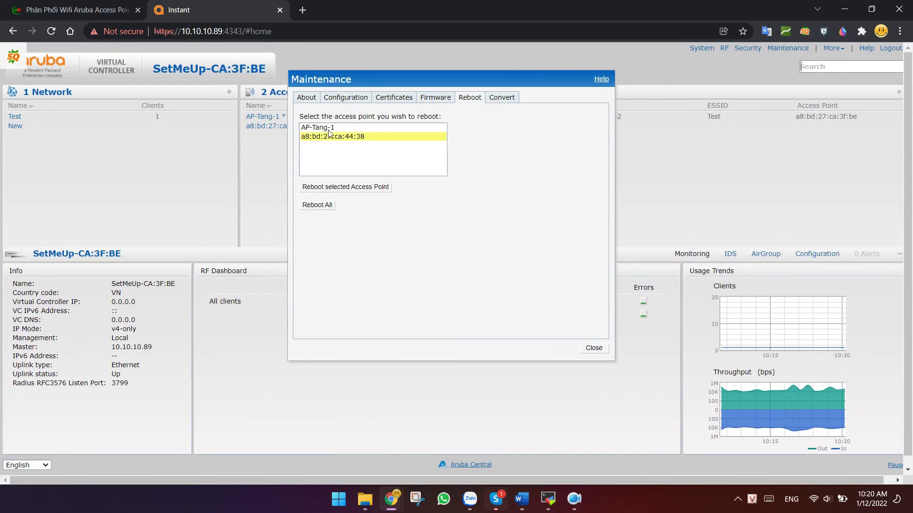
click(329, 128)
click(328, 137)
click(498, 99)
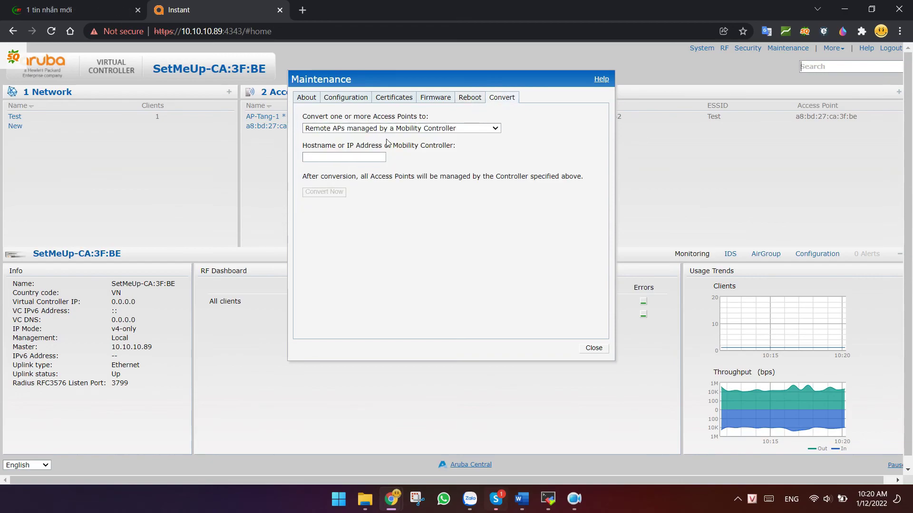
click(371, 128)
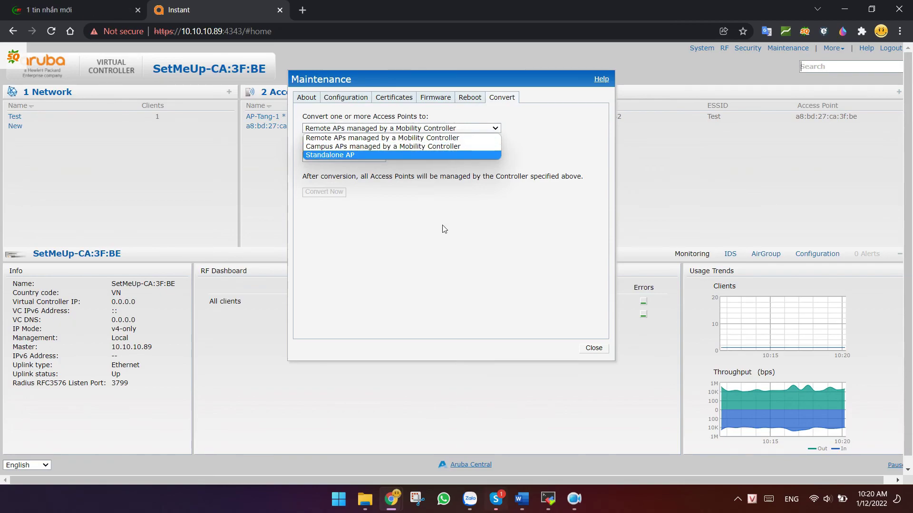
click(480, 267)
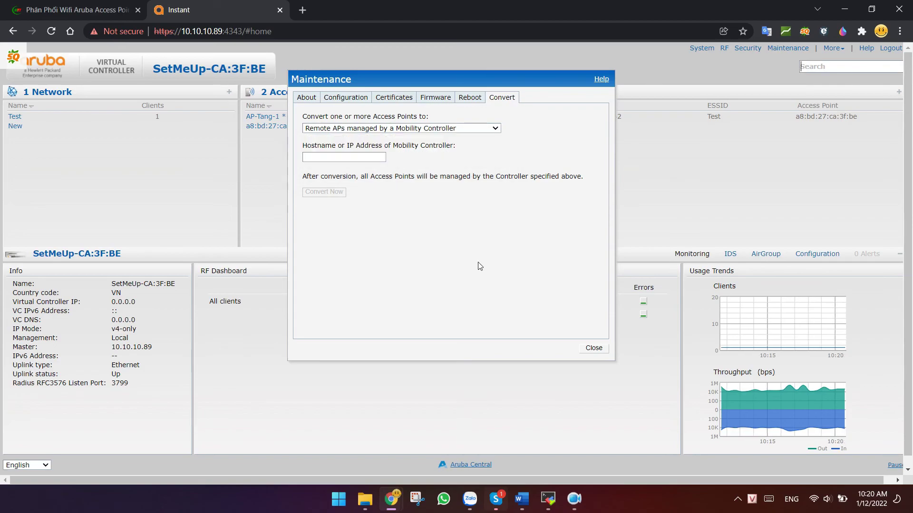
click(593, 349)
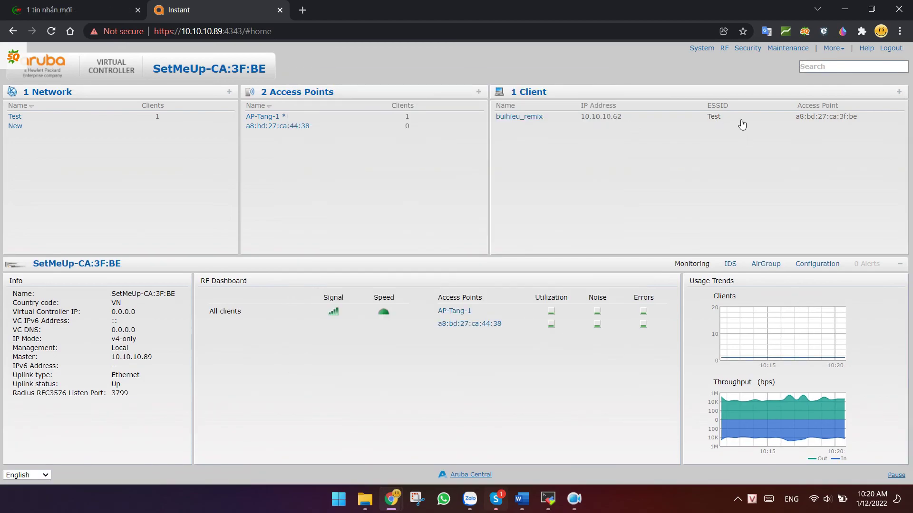
click(840, 49)
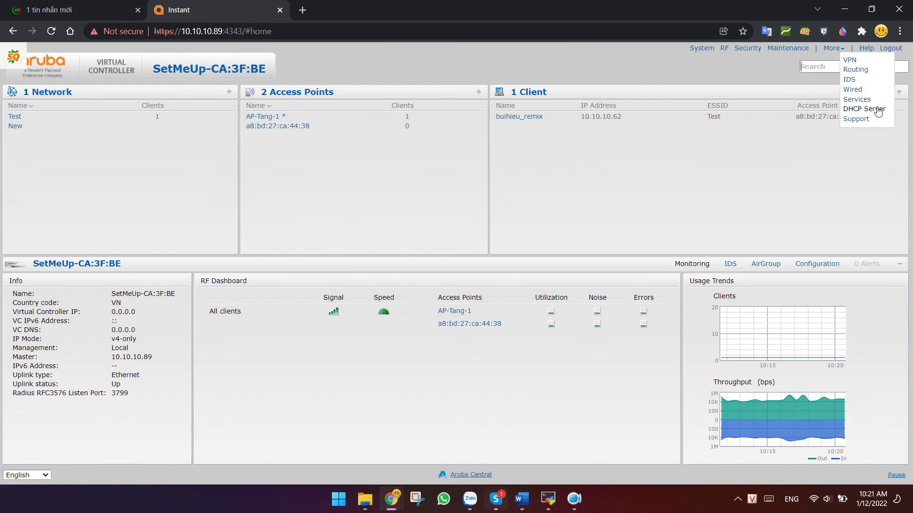
click(832, 143)
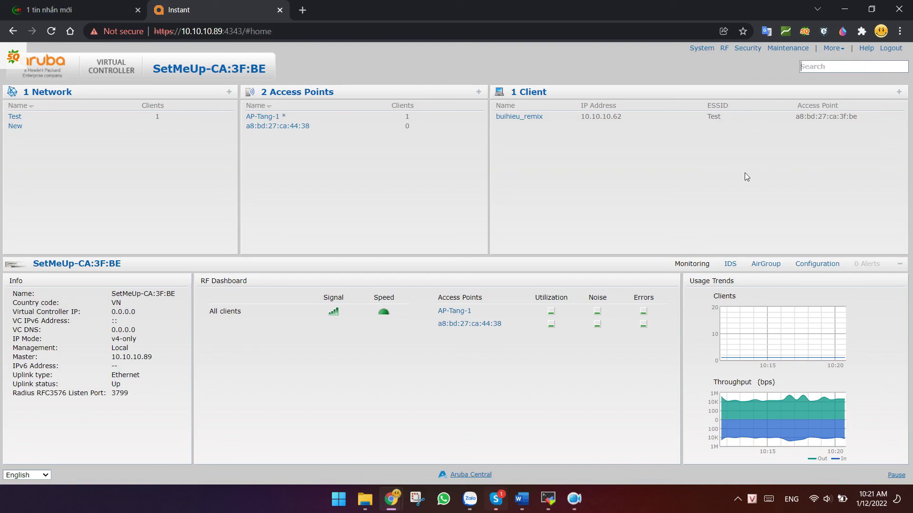